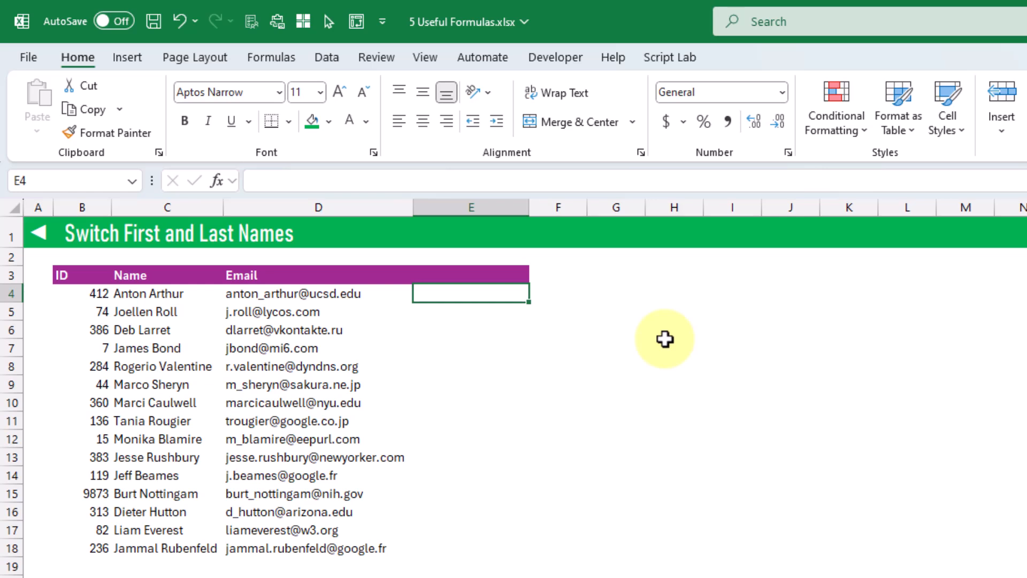
# Enter the formula =TEXTSPLIT(C4," ") in E4 to split the name at the space
pyautogui.write('=te')
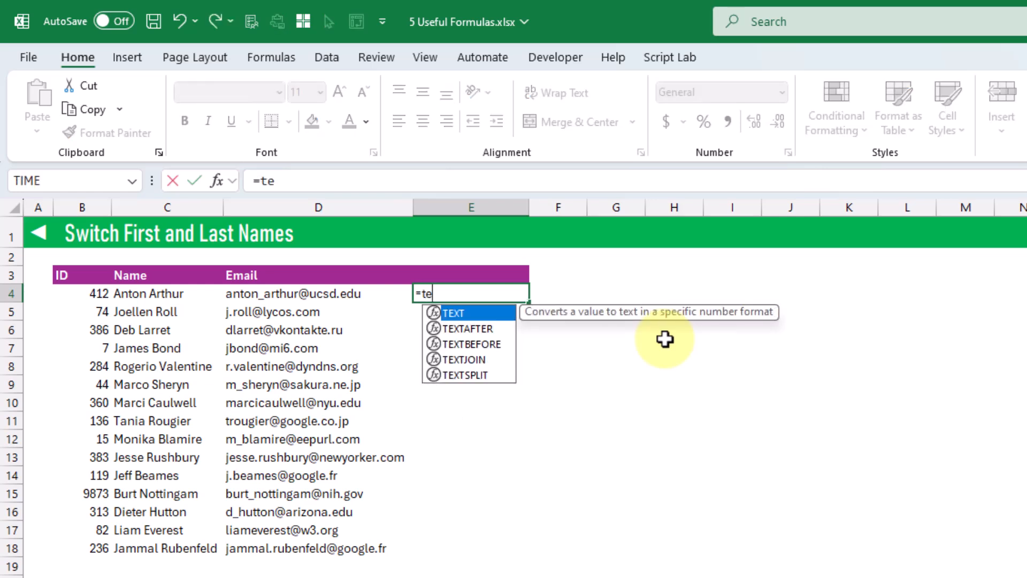
pyautogui.press('Down')
pyautogui.press('Down')
pyautogui.press('Down')
pyautogui.press('Down')
pyautogui.press('Tab')
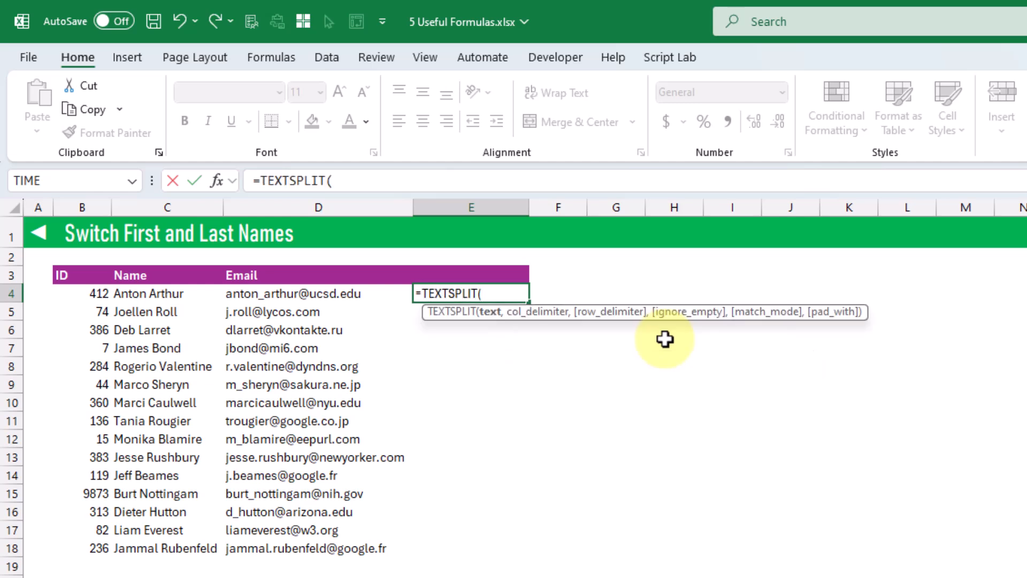
pyautogui.click(192, 294)
pyautogui.write(',')
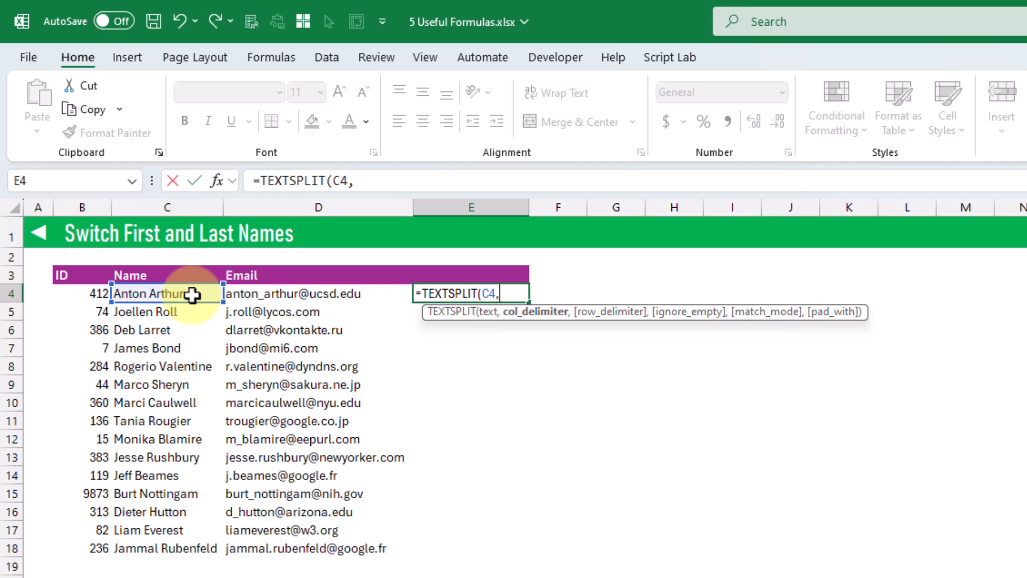
pyautogui.write('" "')
pyautogui.press('Return')
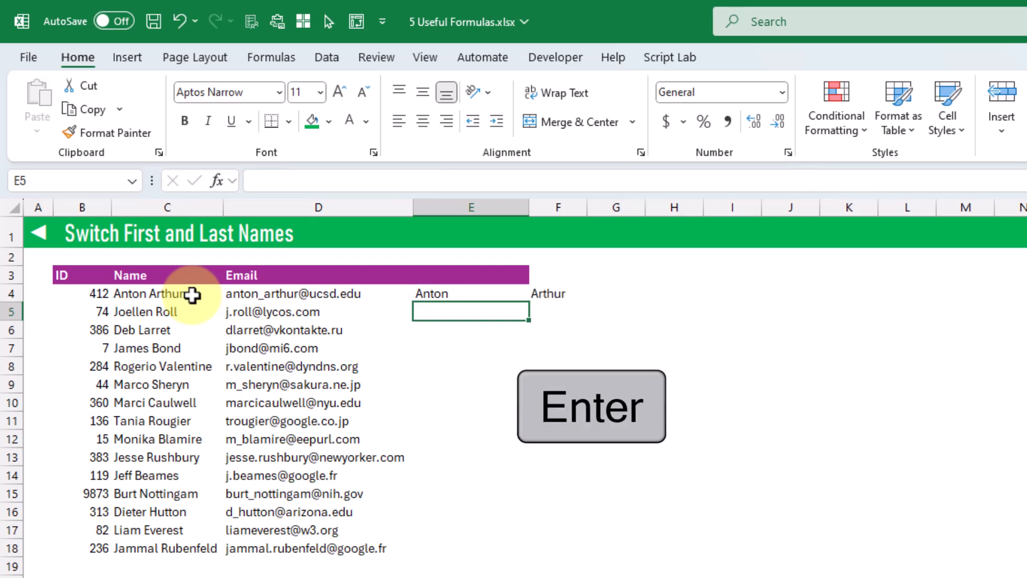
pyautogui.press('Up')
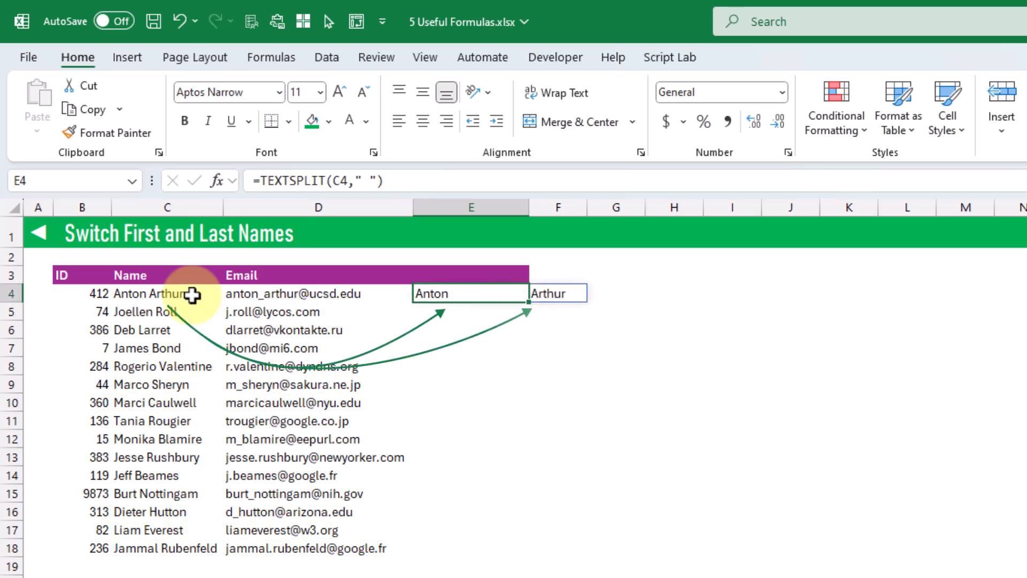
pyautogui.press('Right')
pyautogui.press('Left')
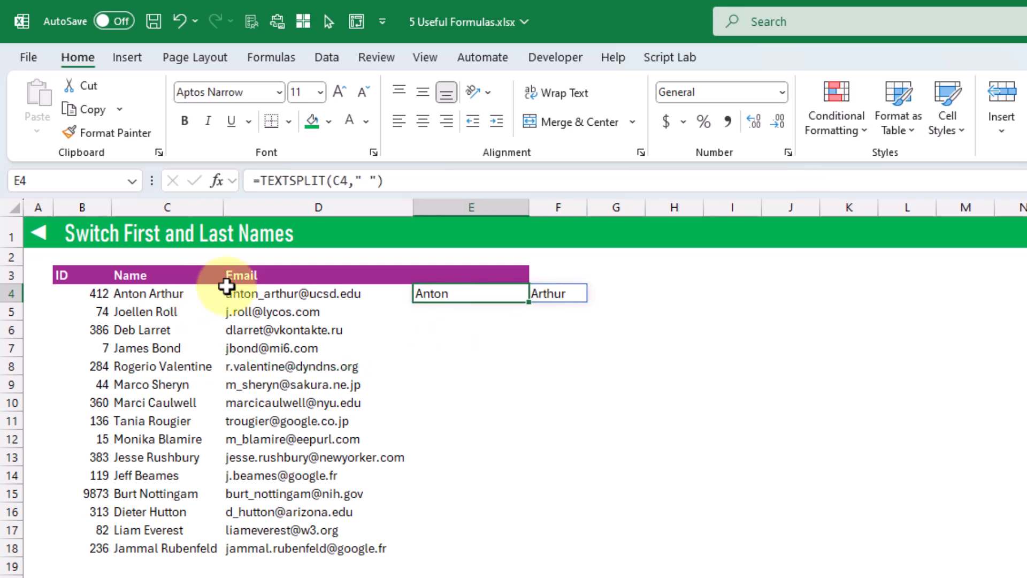
# Wrap the TEXTSPLIT formula in E4 in SORTBY with the sort array {2,1} to reverse the name parts
pyautogui.click(258, 180)
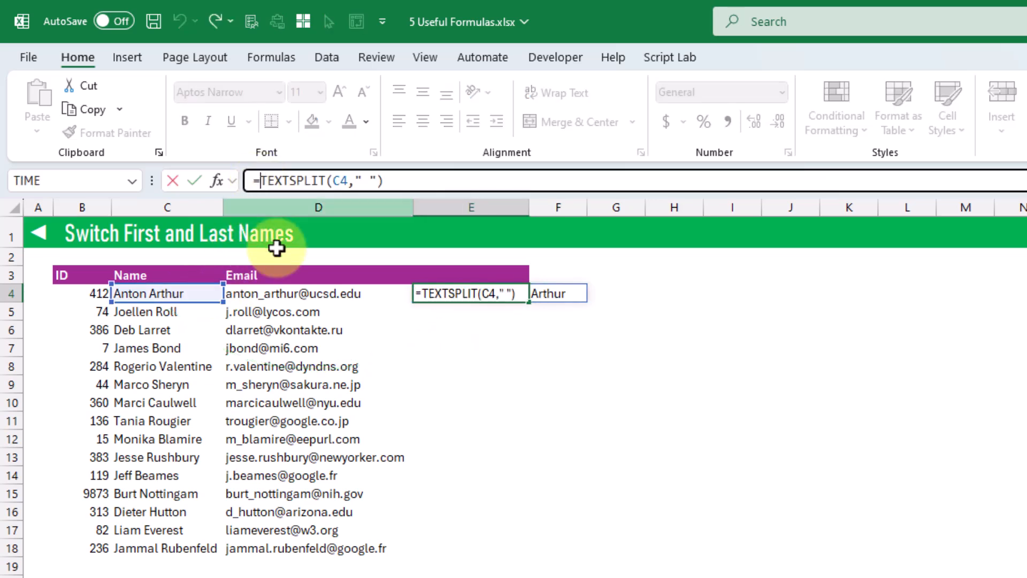
pyautogui.write('SORTBY(')
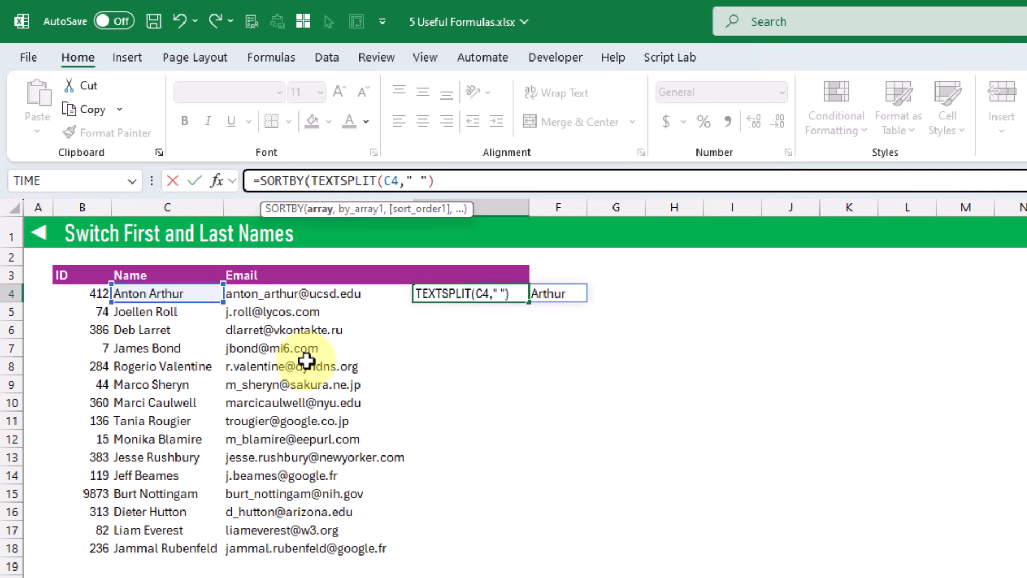
pyautogui.click(447, 182)
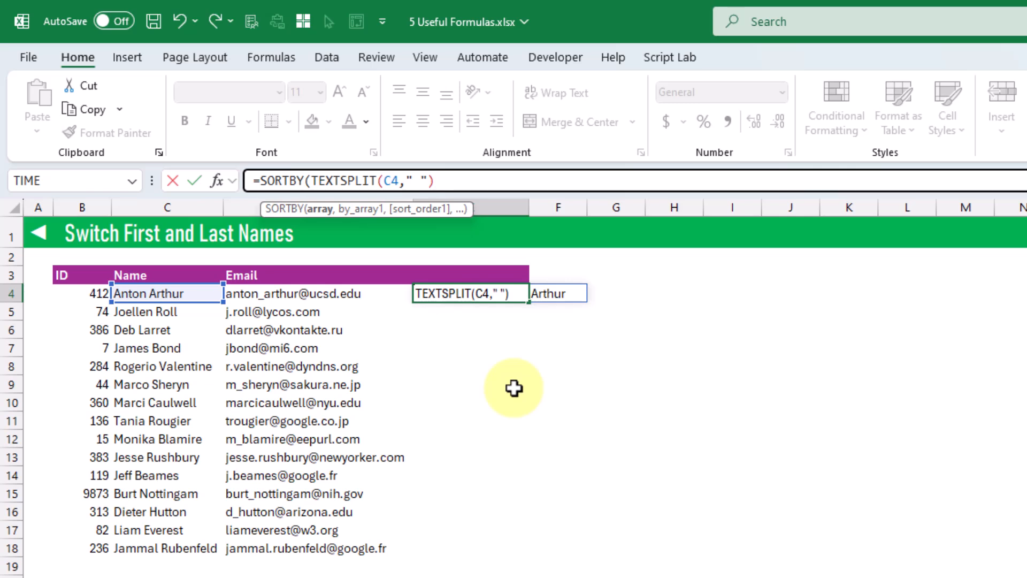
pyautogui.write(',{')
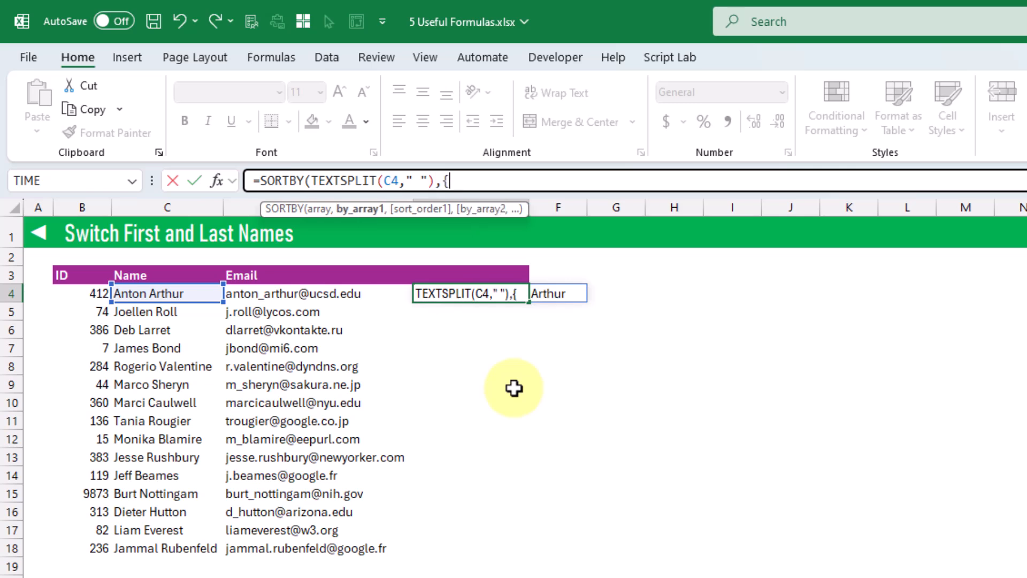
pyautogui.write('2,1}')
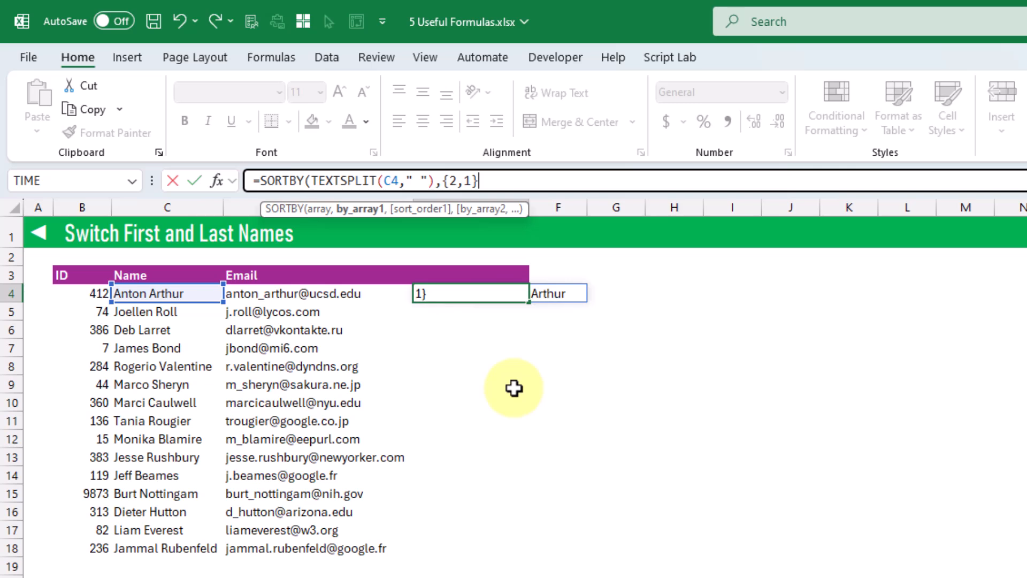
pyautogui.press('Return')
pyautogui.hotkey('shift', 'Return')
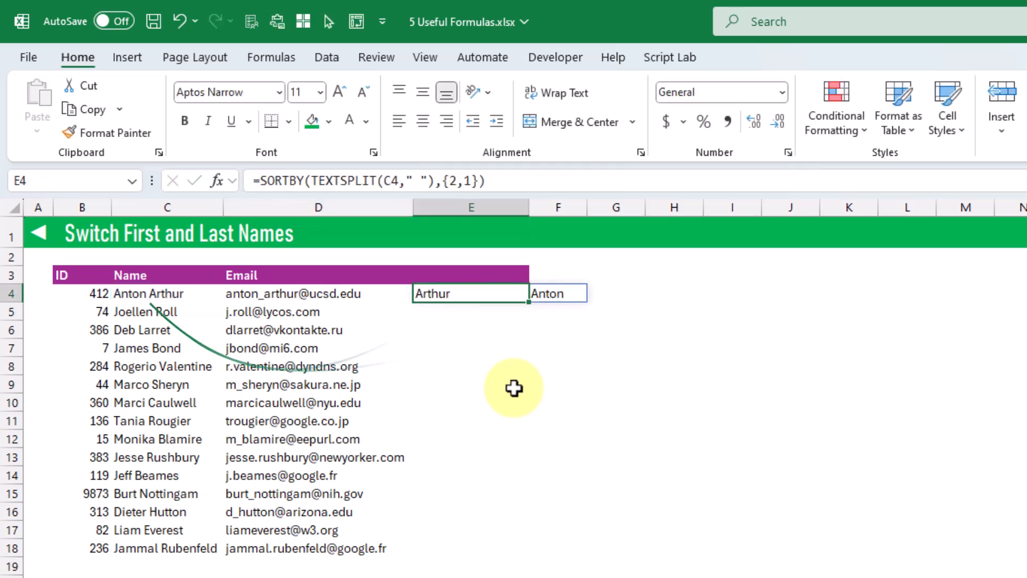
pyautogui.press('Right')
pyautogui.press('Left')
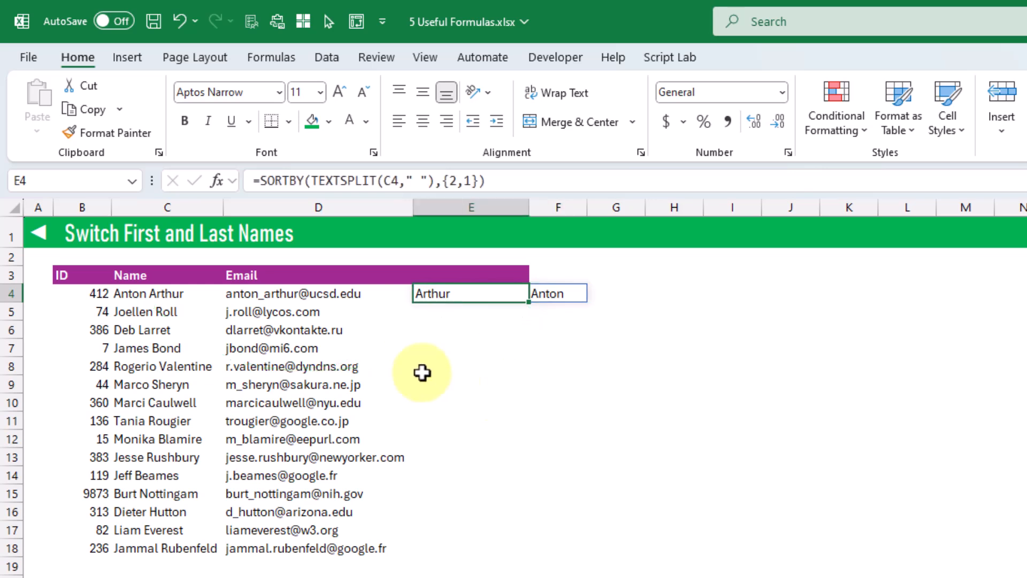
# Wrap the E4 formula in TEXTJOIN with the delimiter ", " and ignore_empty set to TRUE
pyautogui.click(282, 181)
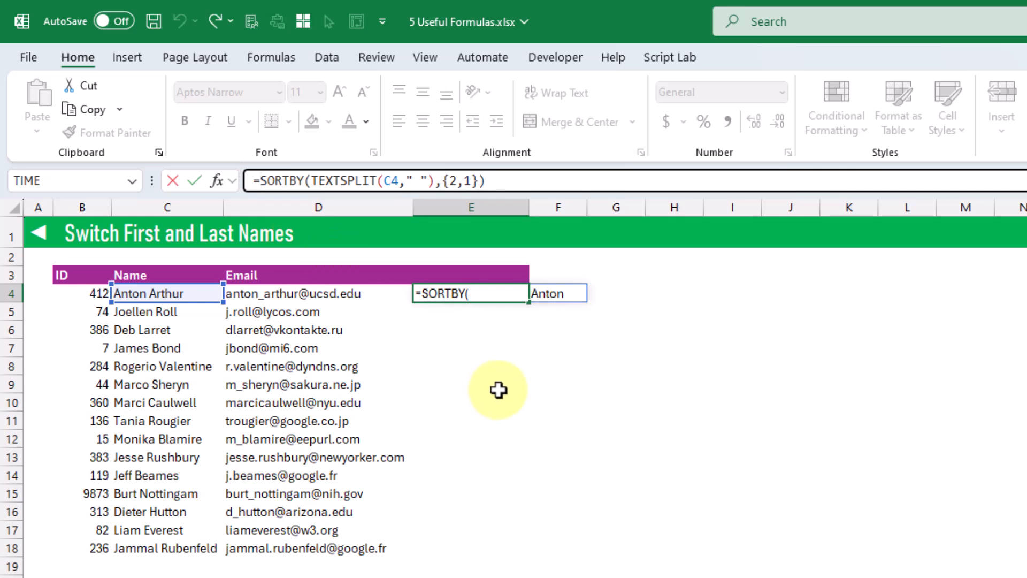
pyautogui.write('TEXT')
pyautogui.press('Down')
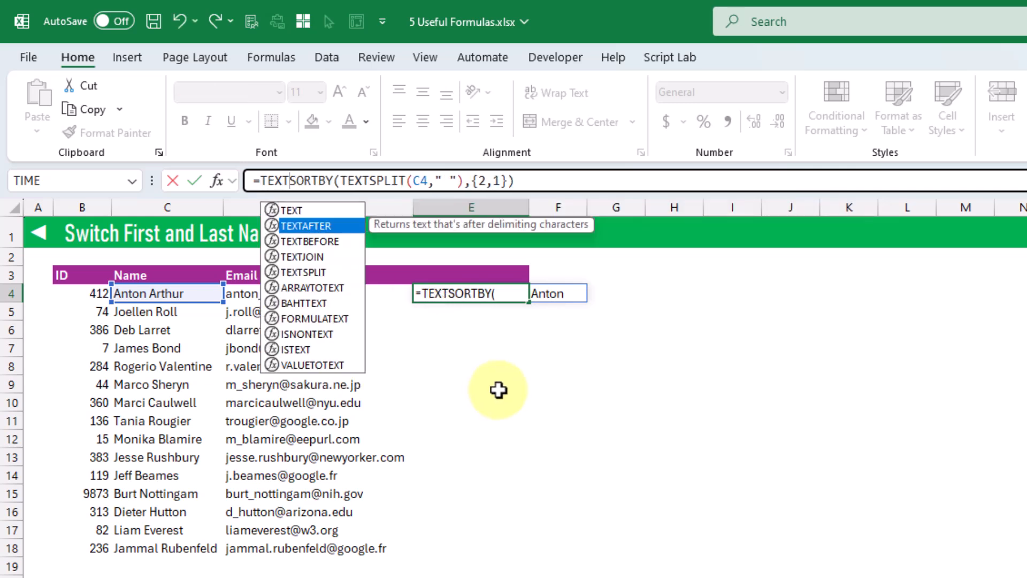
pyautogui.press('Escape')
pyautogui.write('JOIN(')
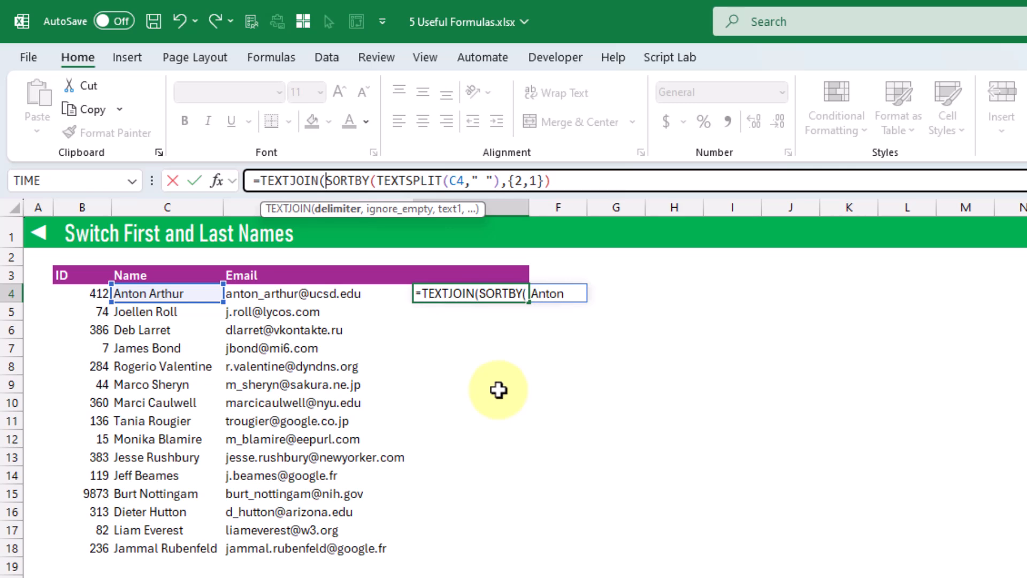
pyautogui.write('"')
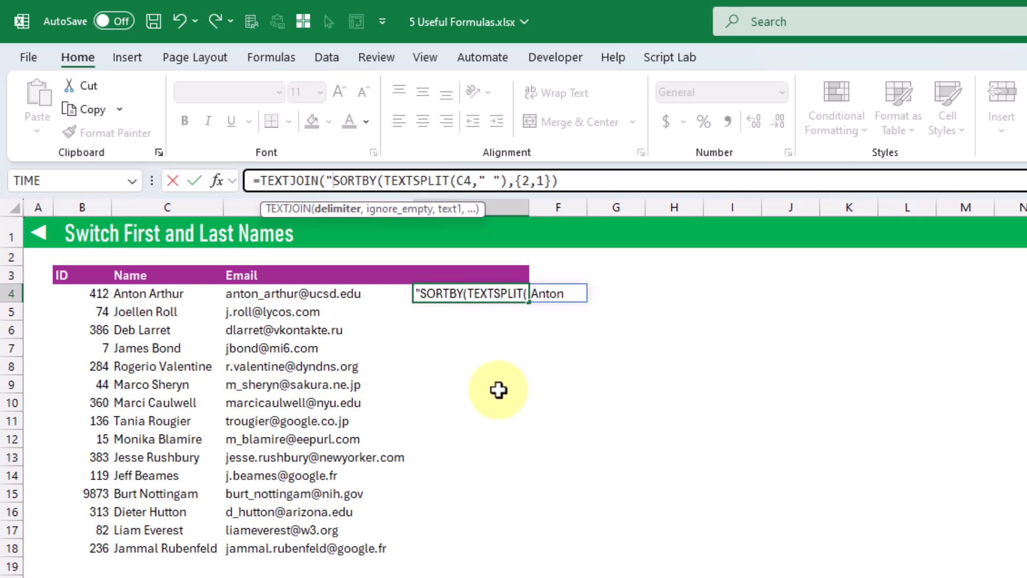
pyautogui.write(', "')
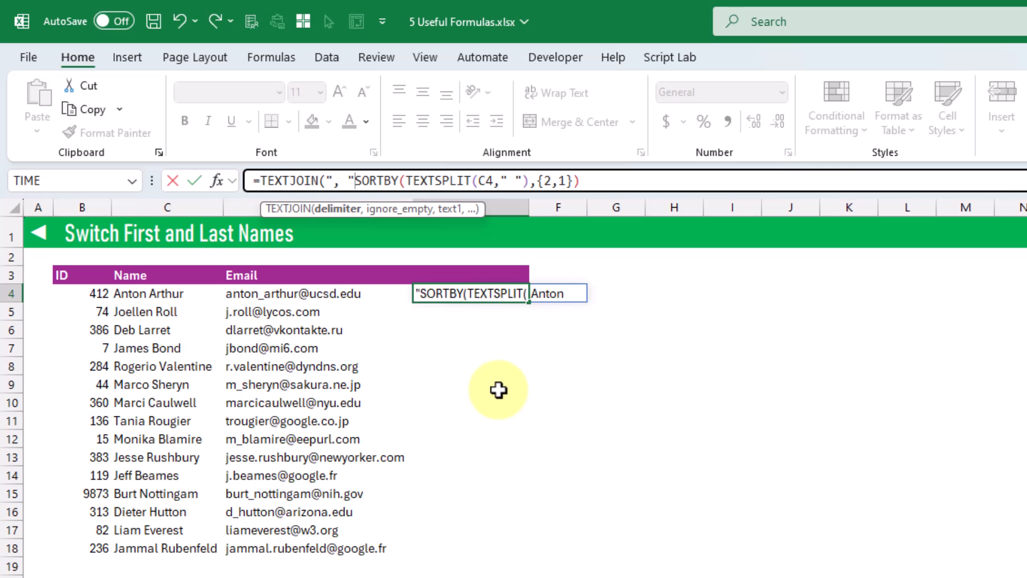
pyautogui.write(',')
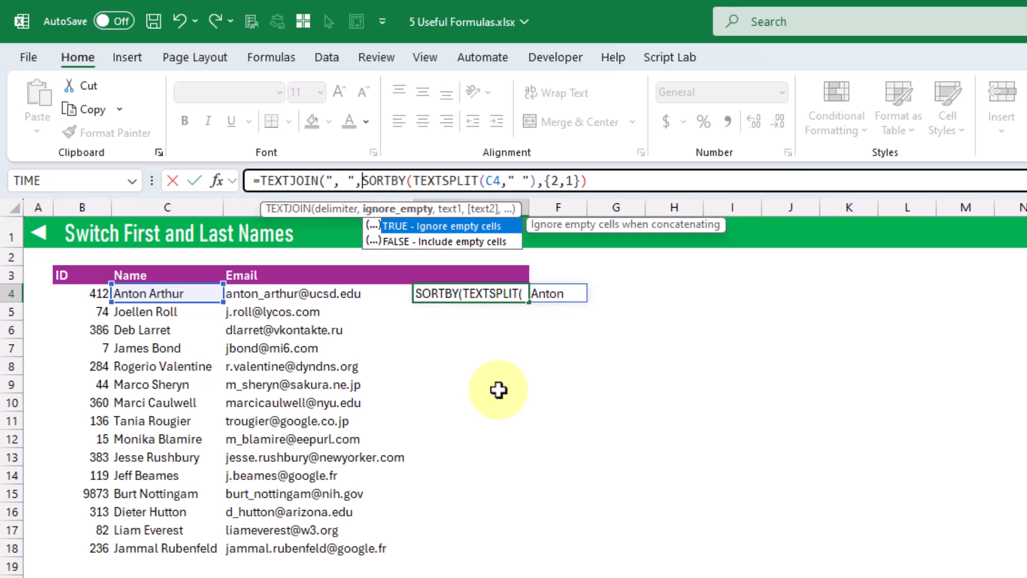
pyautogui.press('Tab')
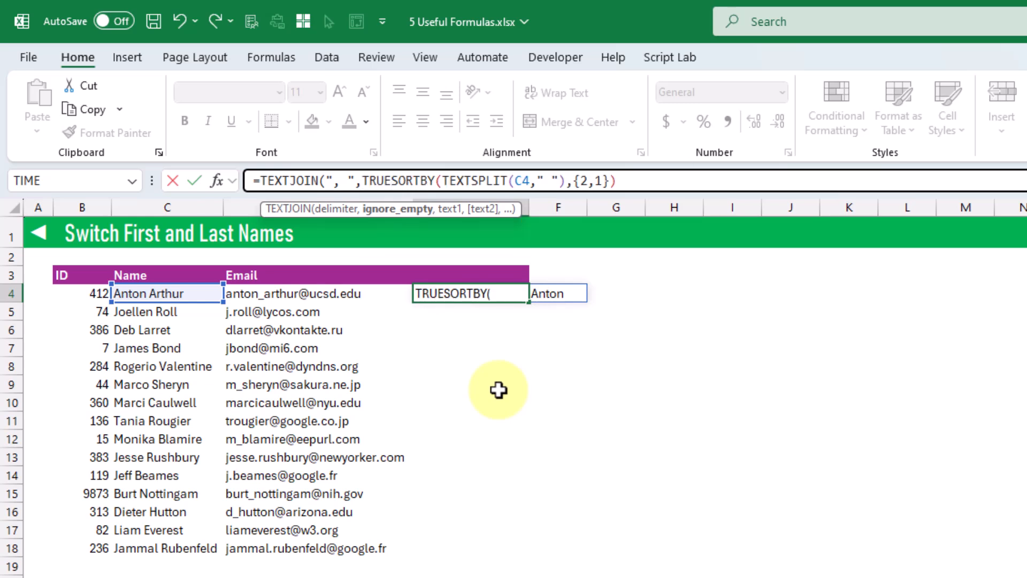
pyautogui.write(',')
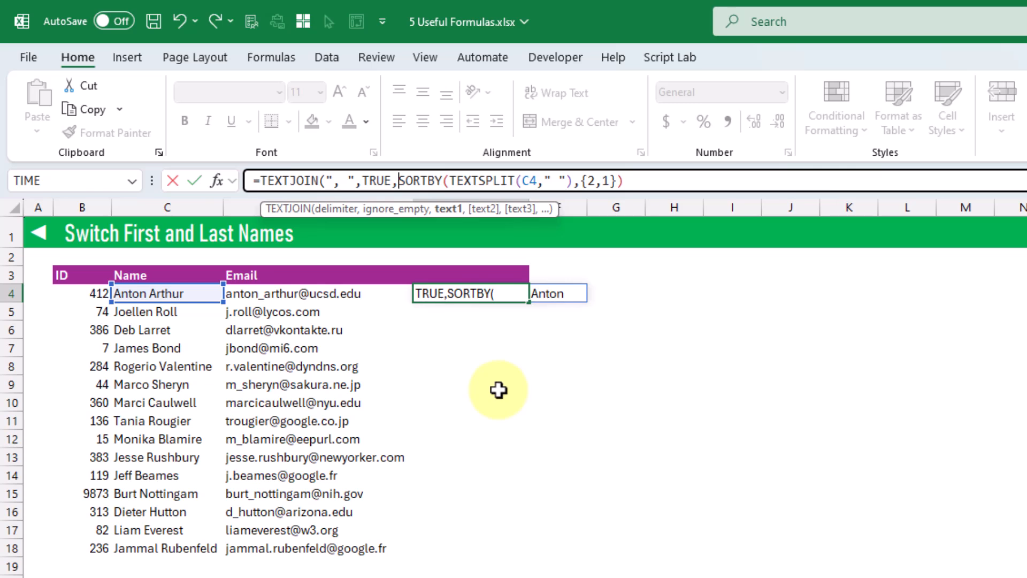
pyautogui.click(625, 182)
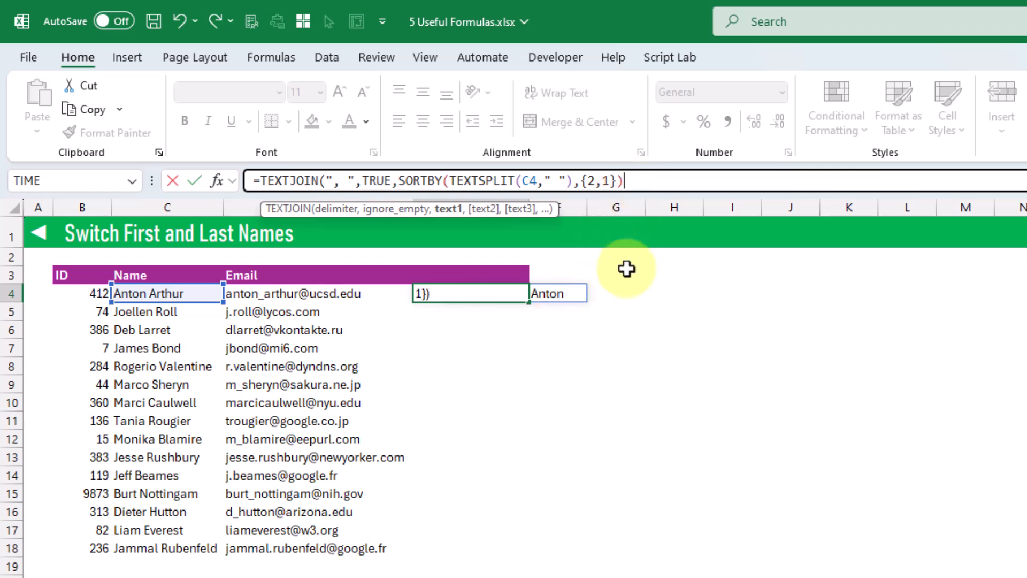
pyautogui.write(')')
pyautogui.press('Return')
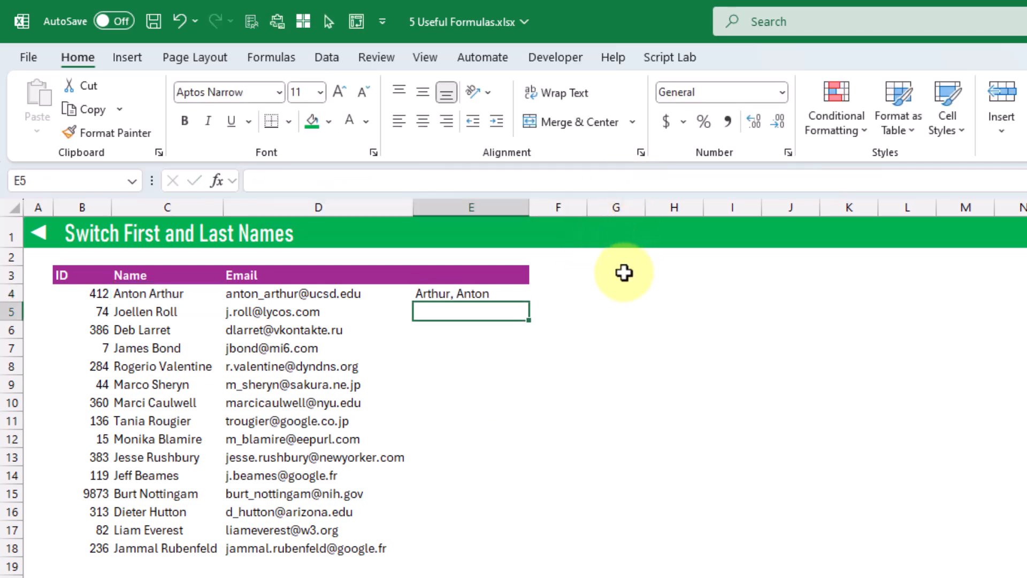
# Fill the name-switching formula from E4 down to E18
pyautogui.press('Up')
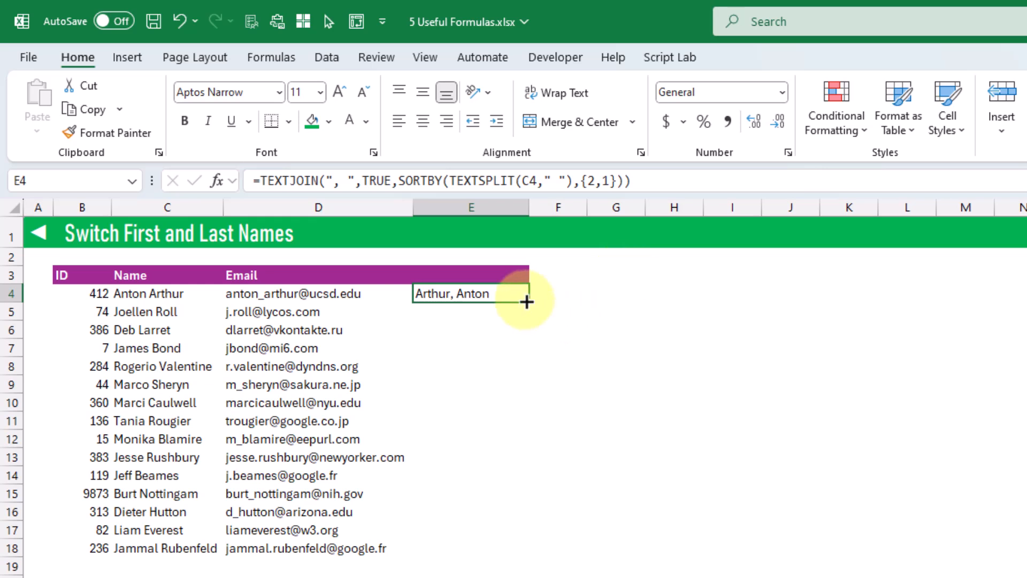
pyautogui.moveTo(528, 301); pyautogui.dragTo(532, 553)
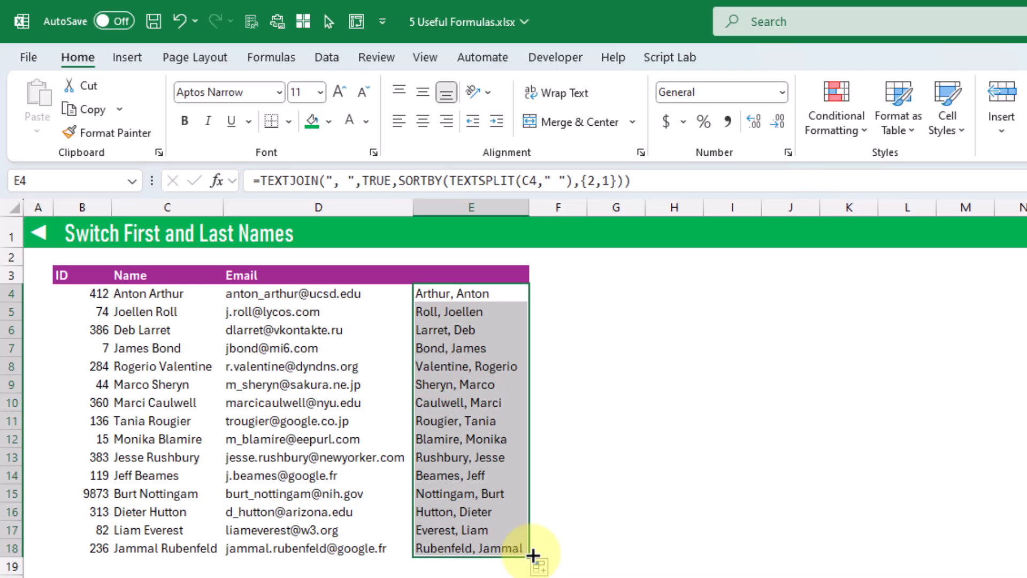
# On the Add Leading Zeros sheet, enter =TEXT(B4,"000000") in E4 and fill it down to E18
pyautogui.click(447, 349)
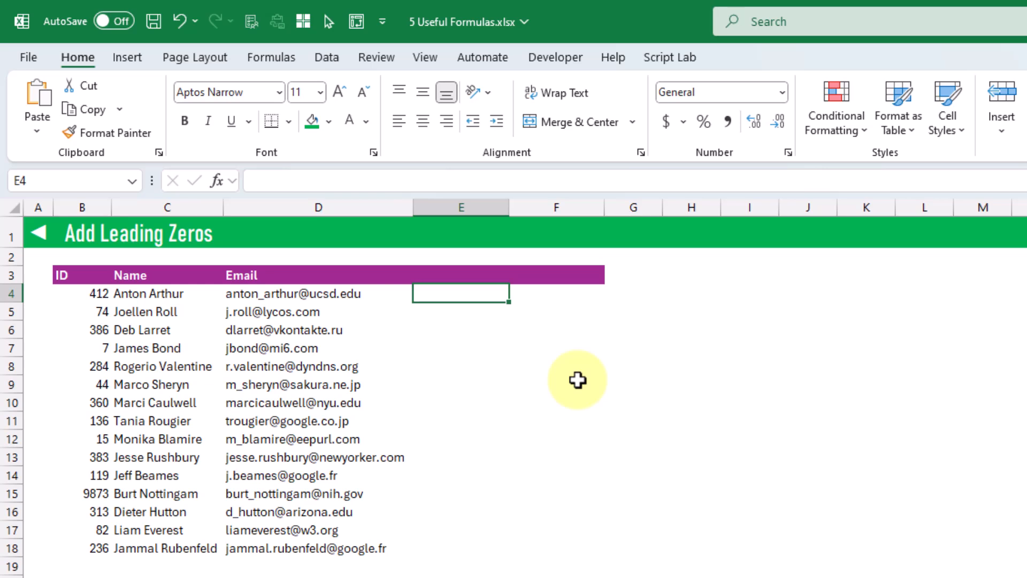
pyautogui.write('=TEXT(')
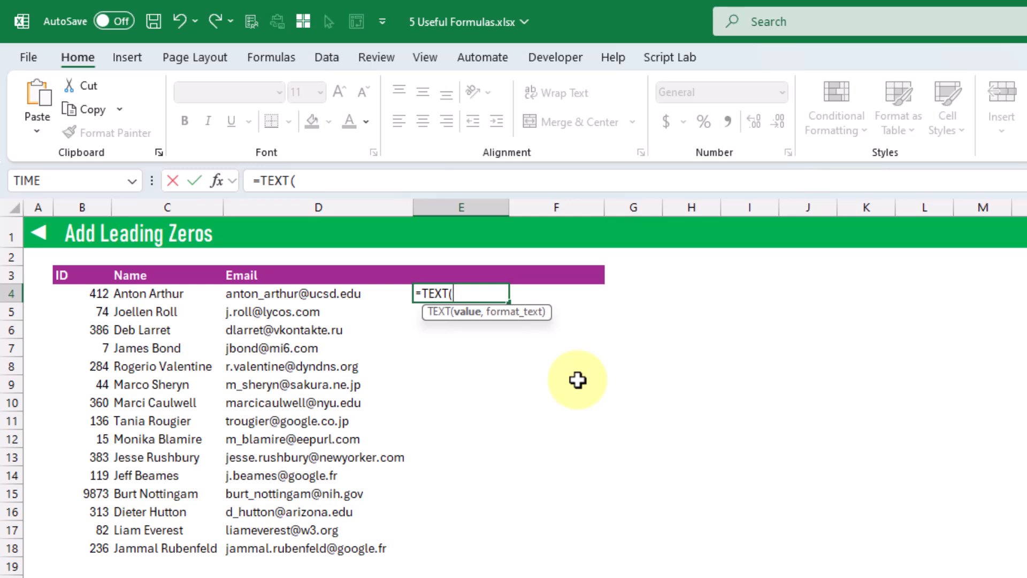
pyautogui.click(104, 296)
pyautogui.write(',')
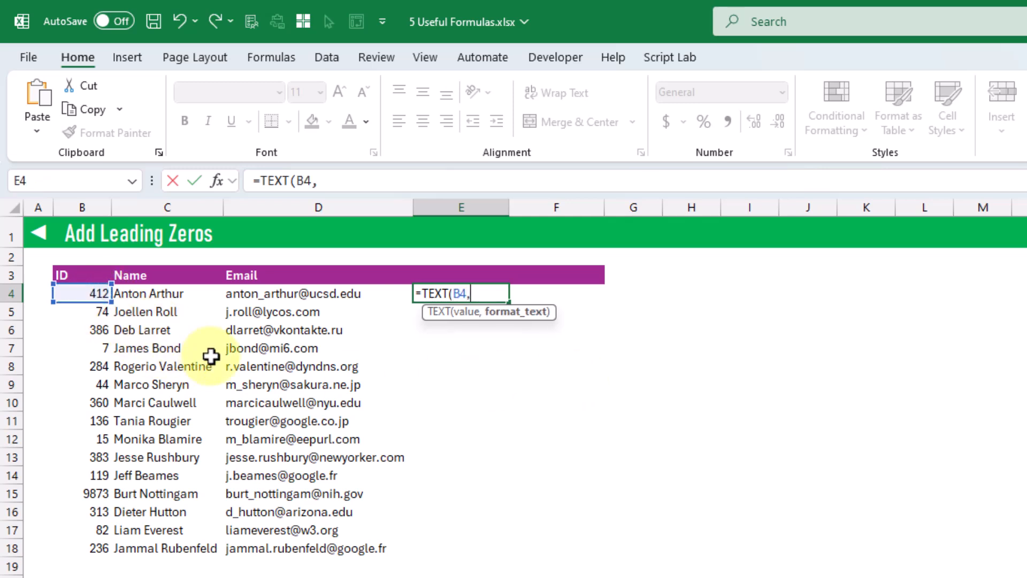
pyautogui.write('"000000"')
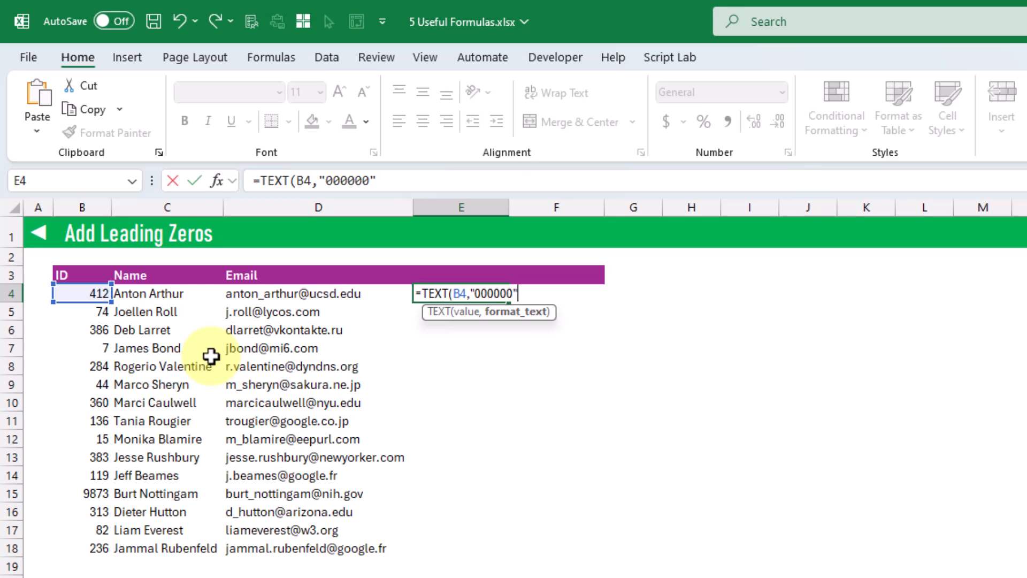
pyautogui.write(')')
pyautogui.press('Return')
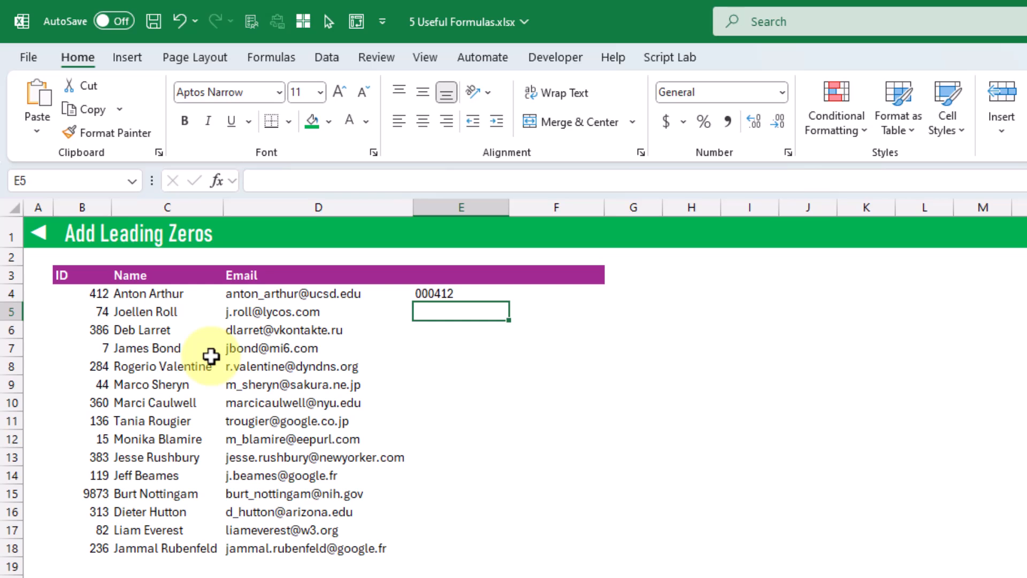
pyautogui.click(488, 294)
pyautogui.moveTo(506, 301); pyautogui.dragTo(523, 557)
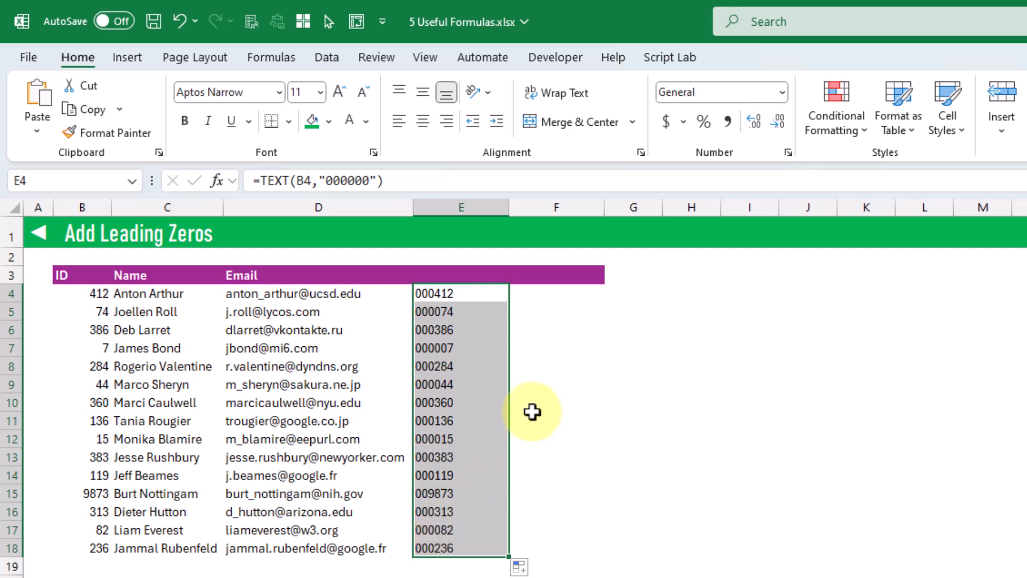
# Enter =BASE(B4,10,6) in F4 as an alternative way to pad the ID to six digits
pyautogui.click(567, 294)
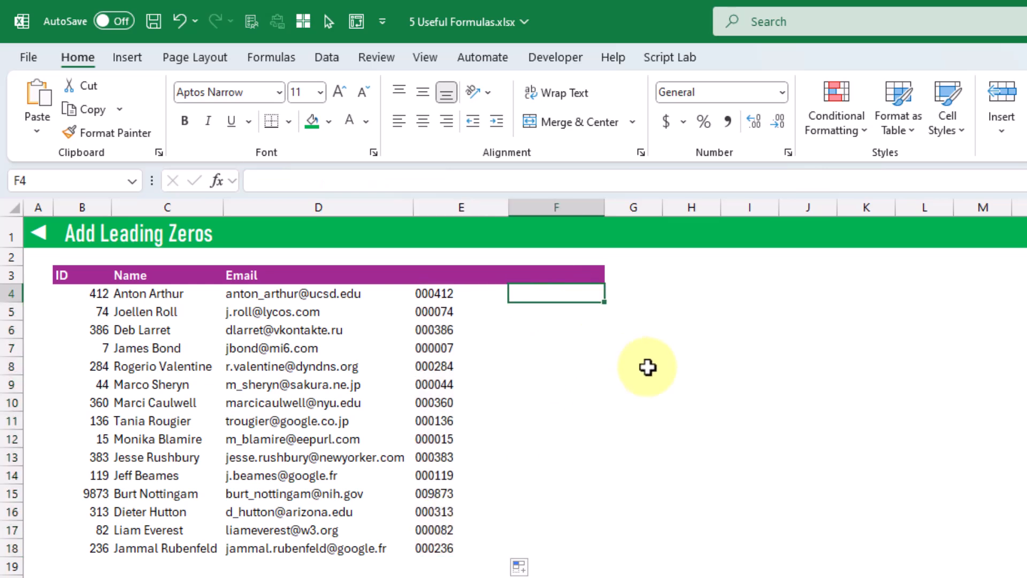
pyautogui.write('=base')
pyautogui.press('Tab')
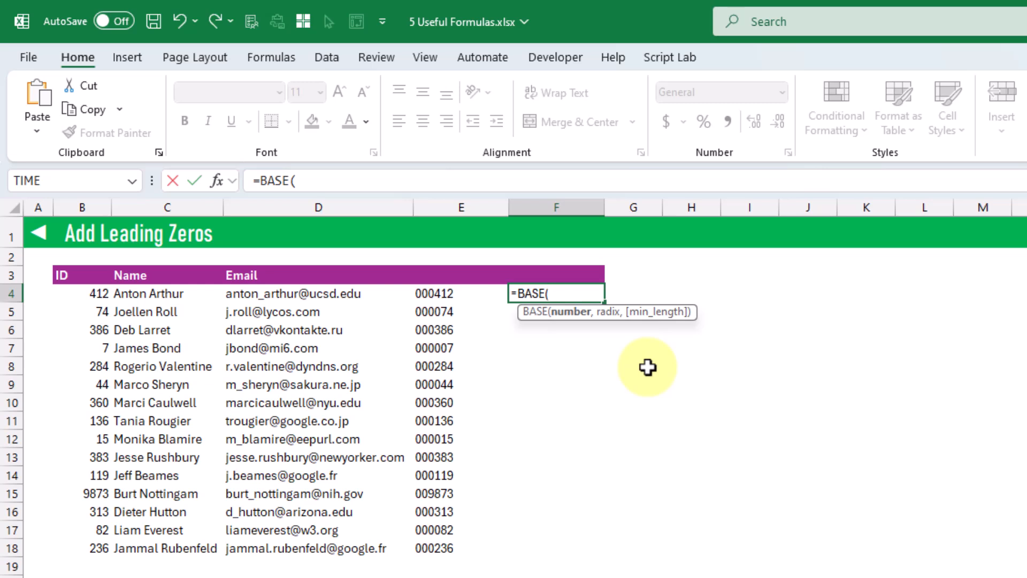
pyautogui.click(93, 287)
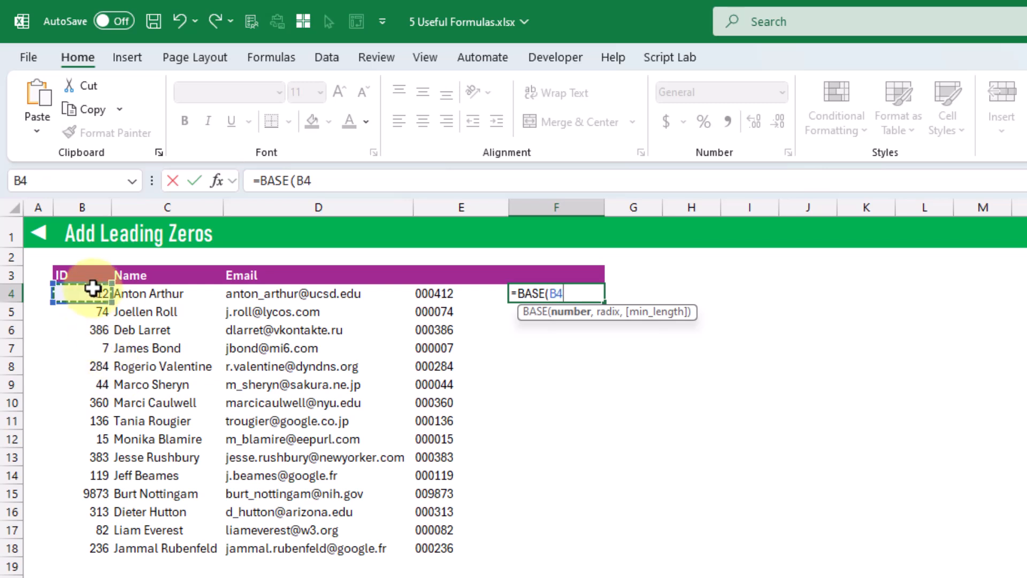
pyautogui.write(',')
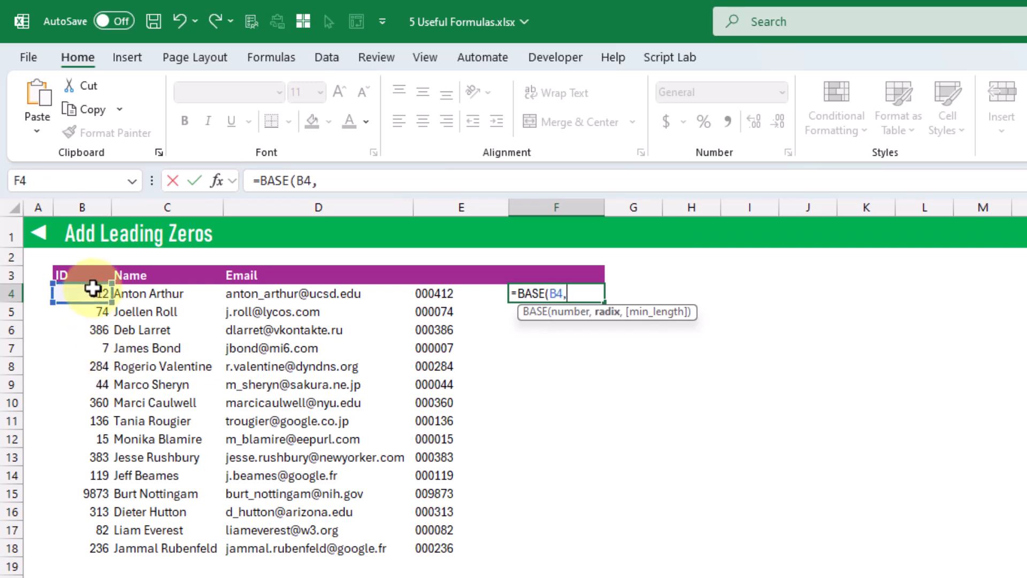
pyautogui.write('10,')
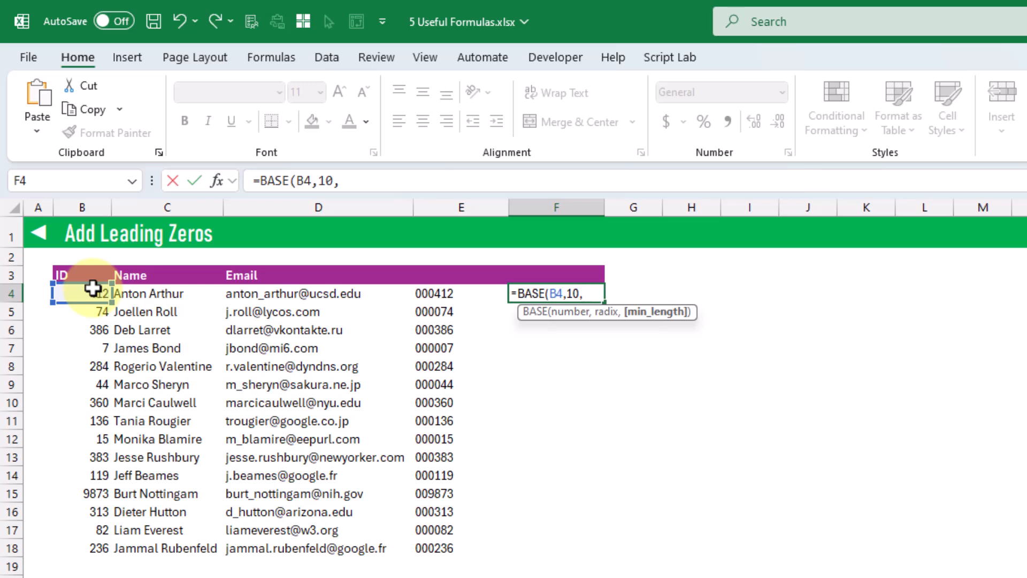
pyautogui.write('6)')
pyautogui.press('Return')
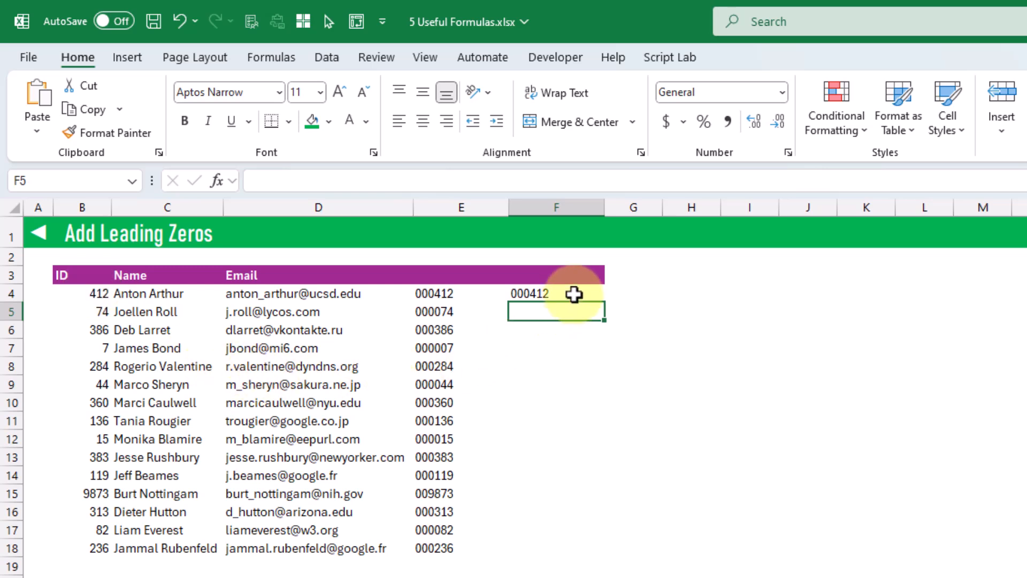
# Fill the BASE formula from F4 down to F18
pyautogui.click(574, 294)
pyautogui.moveTo(605, 306); pyautogui.dragTo(599, 549)
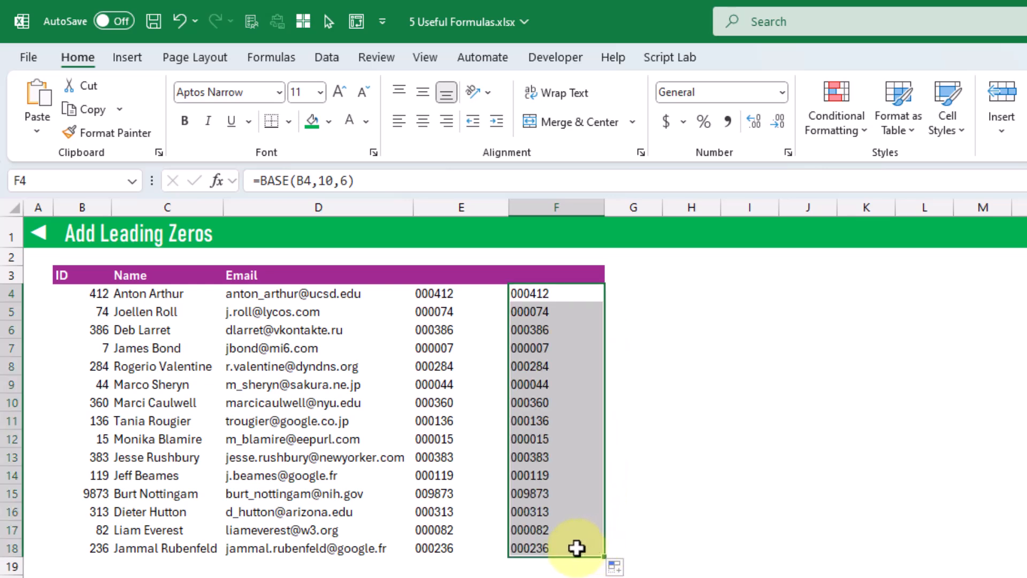
pyautogui.click(577, 547)
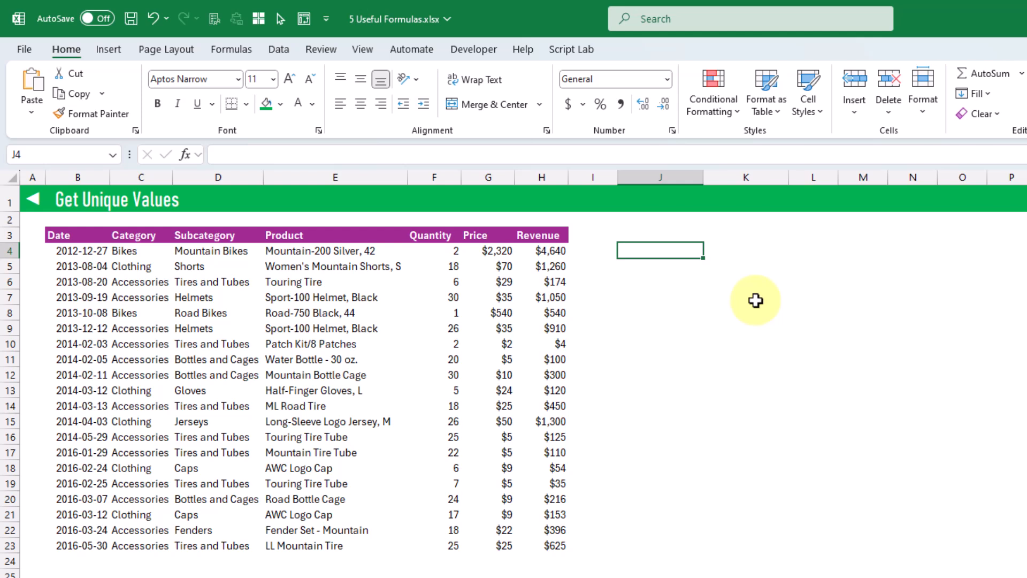
# On the Get Unique Values sheet, enter =UNIQUE(C4:C23) in J4 to list the distinct categories
pyautogui.write('=un')
pyautogui.press('Down')
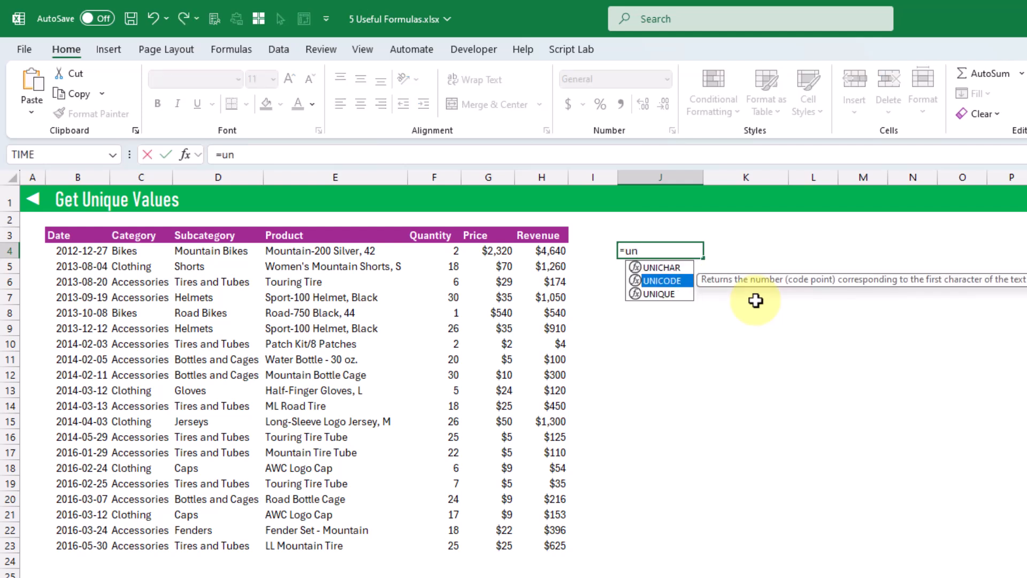
pyautogui.press('Down')
pyautogui.press('Tab')
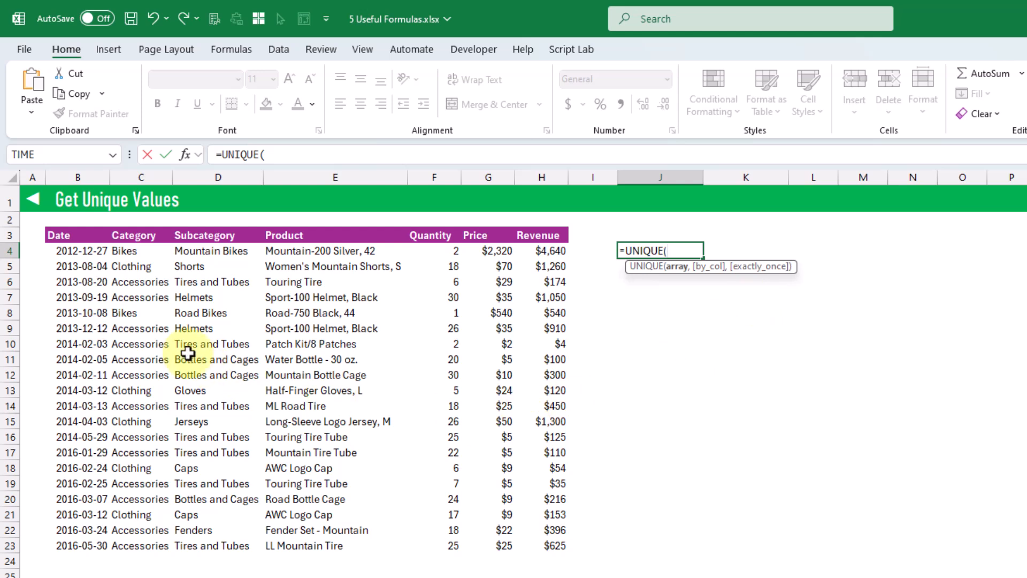
pyautogui.moveTo(135, 253); pyautogui.dragTo(155, 546)
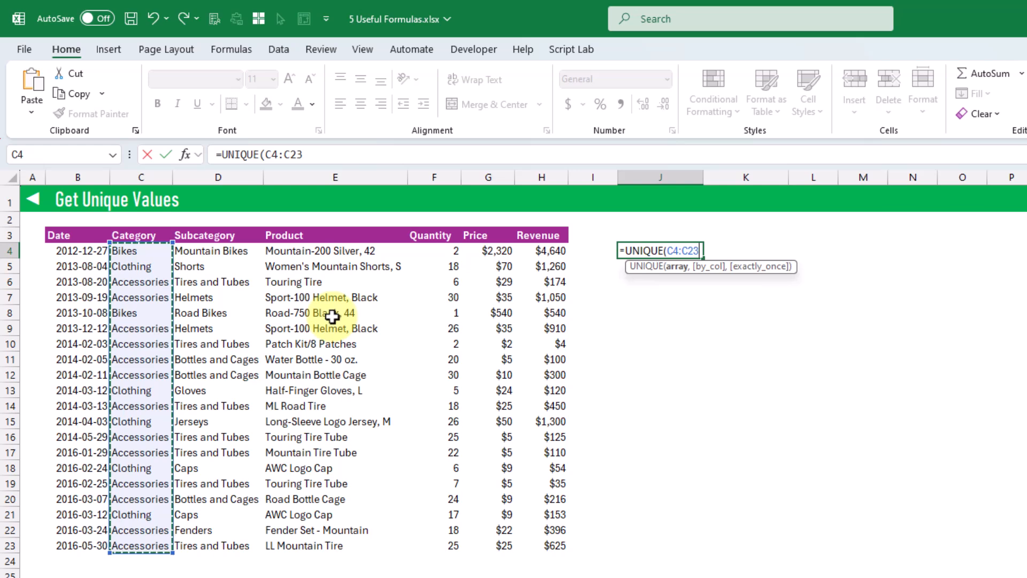
pyautogui.press('Return')
# Extend the UNIQUE range in J4 to C4:D23 so it covers both Category and Subcategory
pyautogui.press('Up')
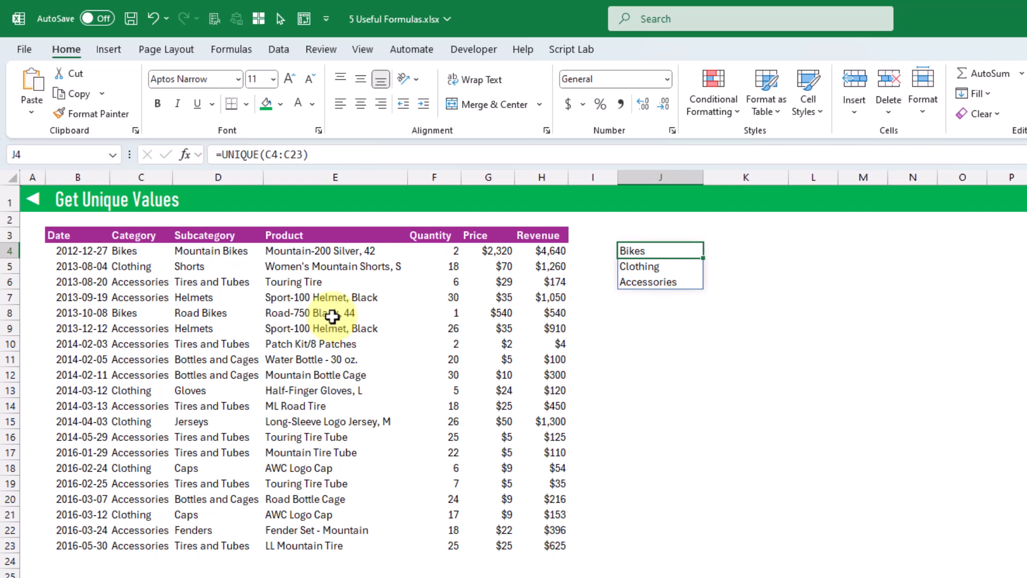
pyautogui.press('F2')
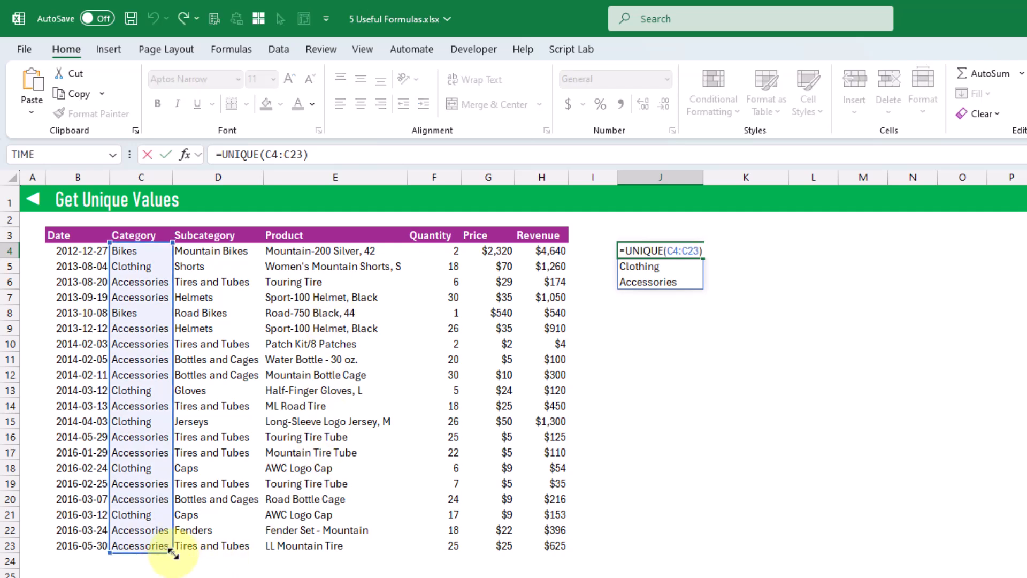
pyautogui.moveTo(173, 553); pyautogui.dragTo(260, 551)
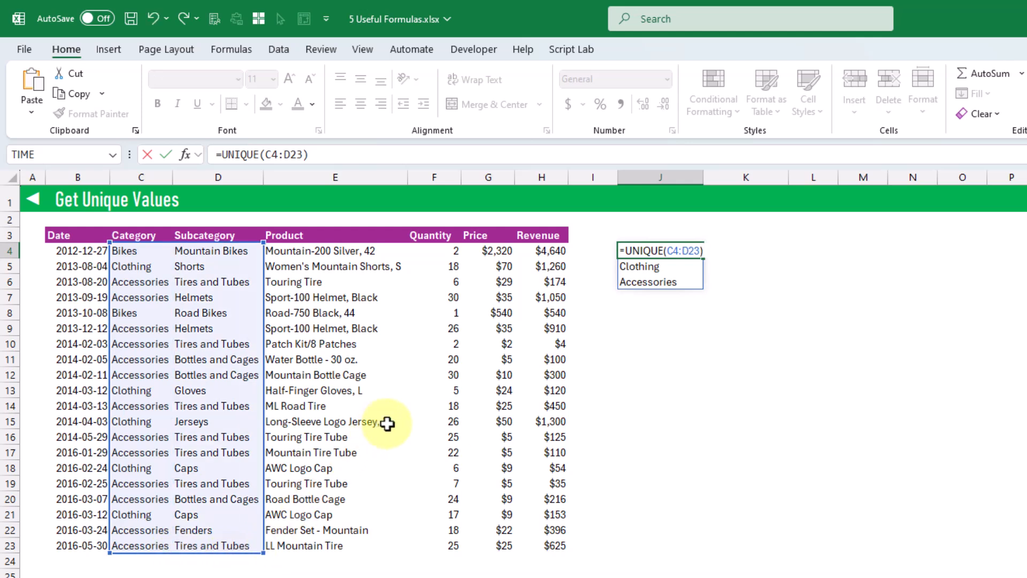
pyautogui.hotkey('ctrl', 'Return')
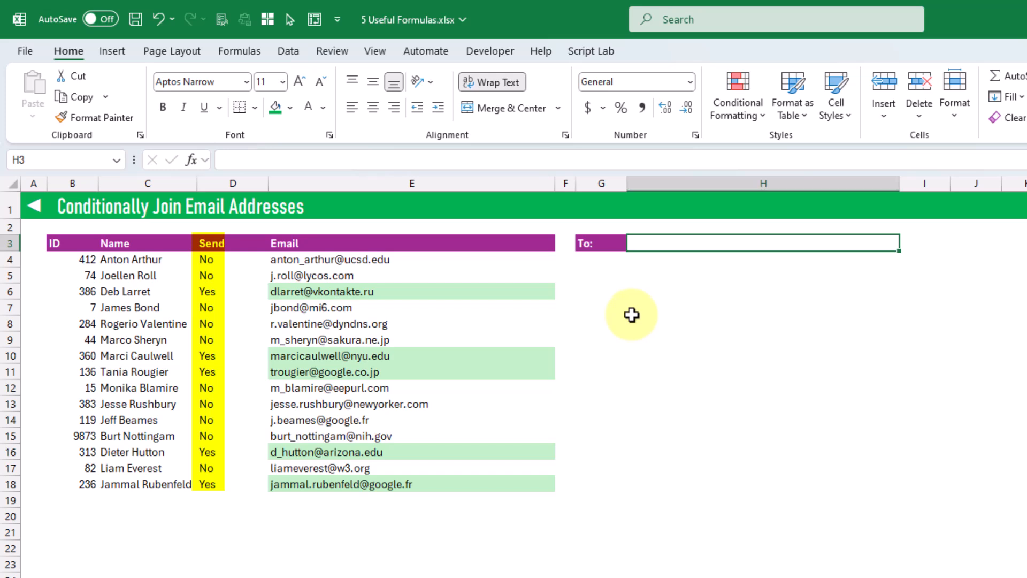
# On the Conditionally Join Email Addresses sheet, enter =FILTER(E4:E18,D4:D18="Yes") in H3
pyautogui.write('=')
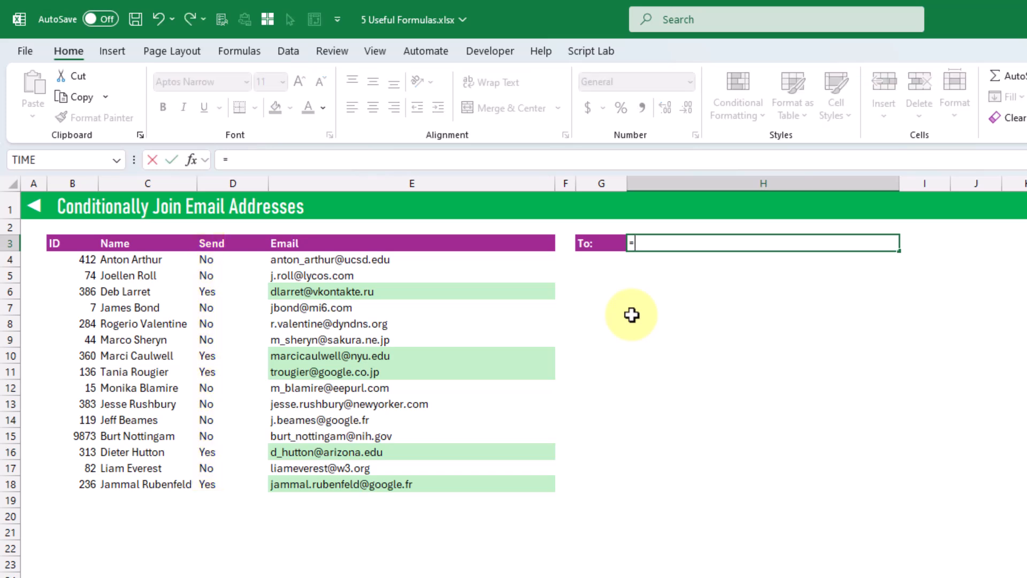
pyautogui.write('FI')
pyautogui.press('Tab')
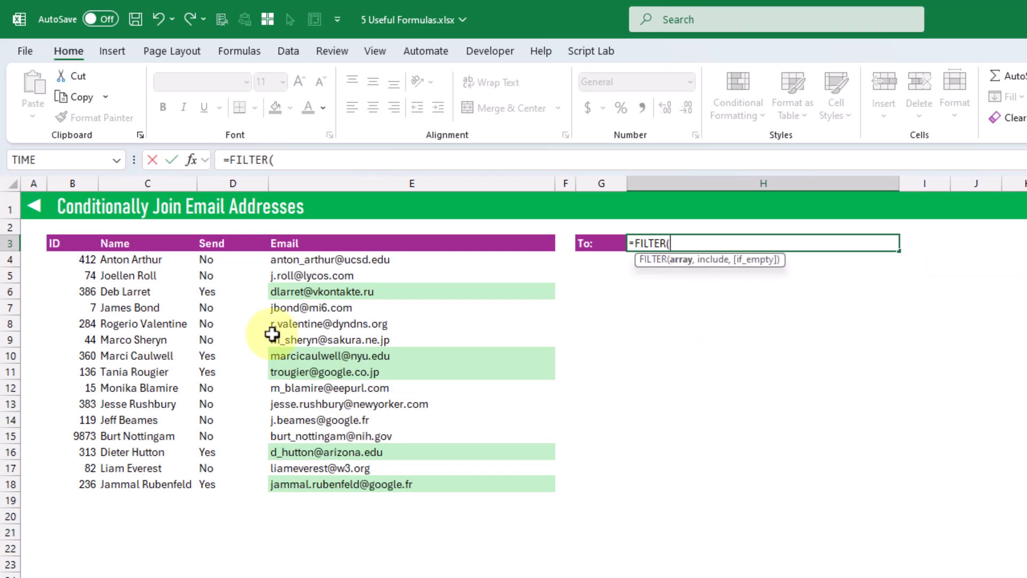
pyautogui.moveTo(328, 261); pyautogui.dragTo(332, 483)
pyautogui.write(',')
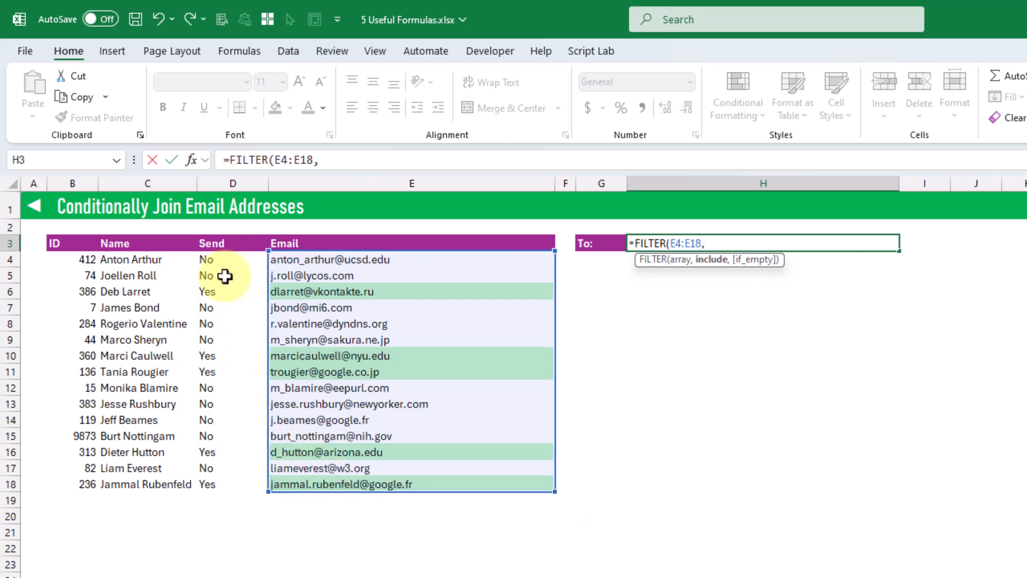
pyautogui.moveTo(224, 260); pyautogui.dragTo(225, 483)
pyautogui.write('=')
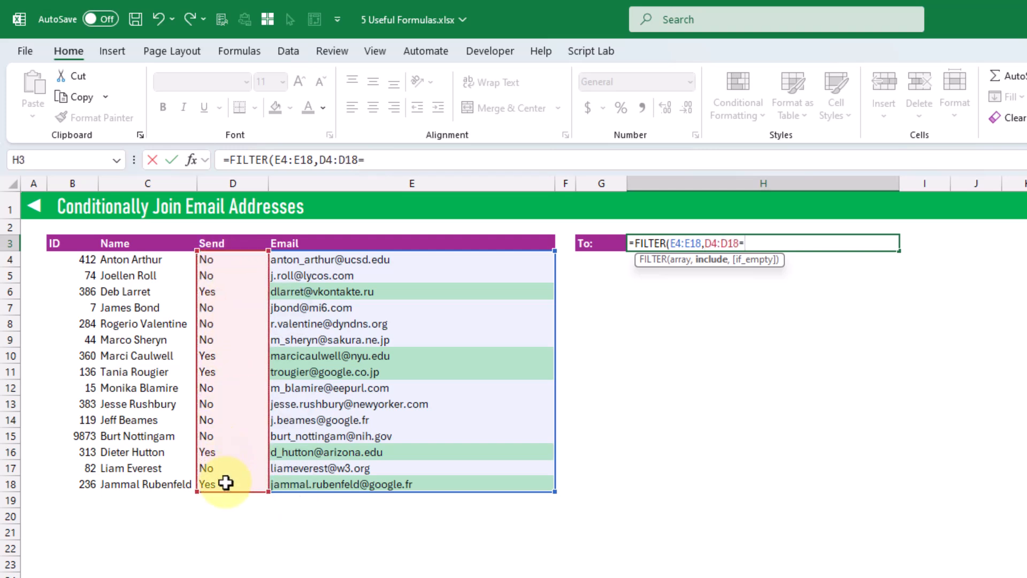
pyautogui.write('"Yes")')
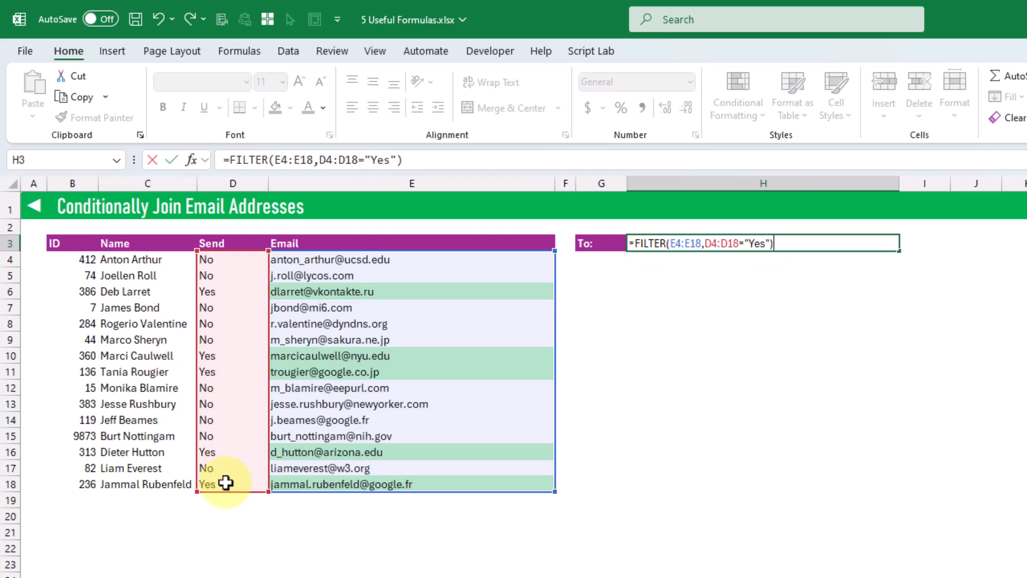
pyautogui.press('Return')
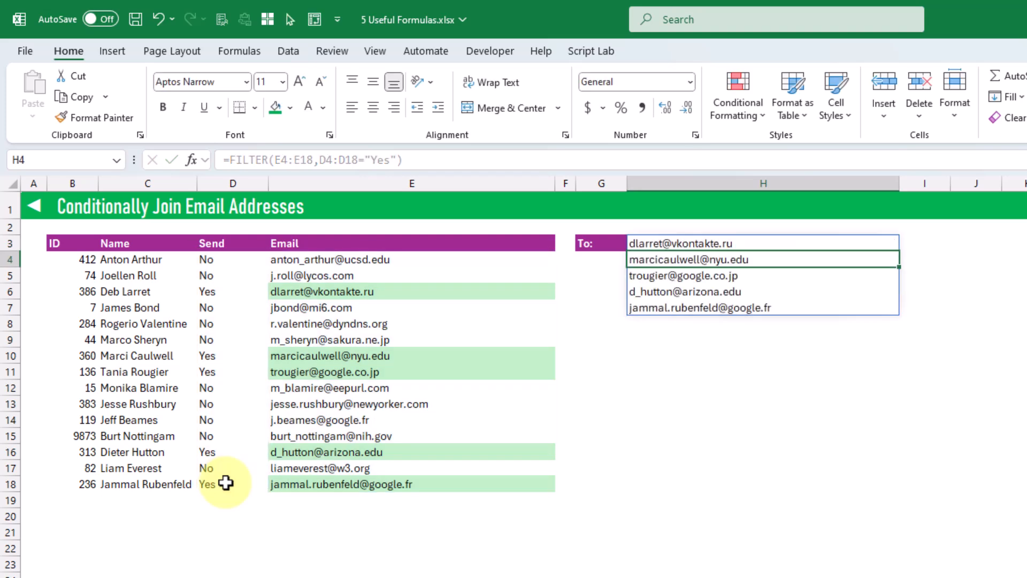
# Wrap the FILTER formula in H3 in TEXTJOIN with the delimiter ", " and ignore_empty set to TRUE
pyautogui.press('Up')
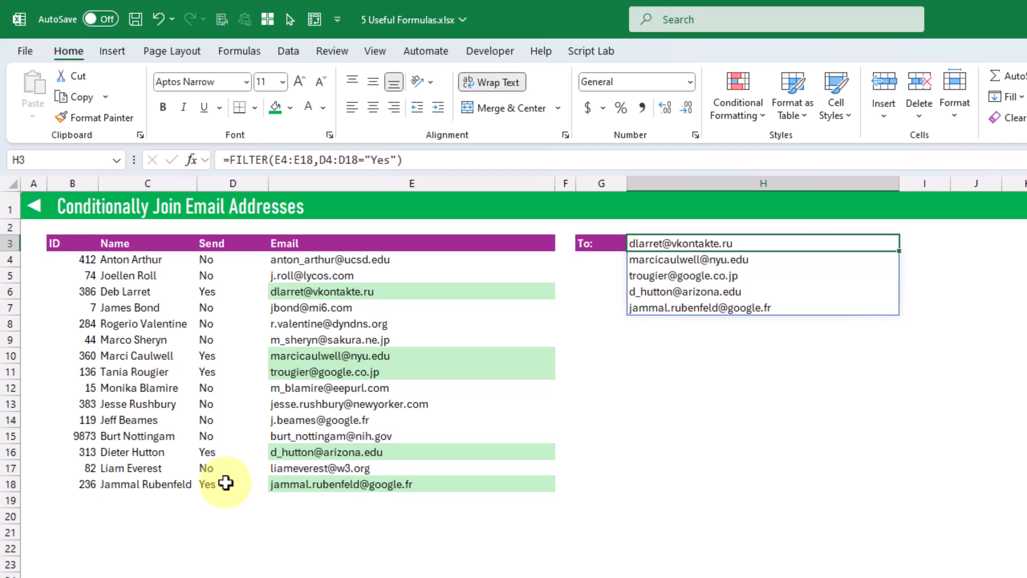
pyautogui.click(229, 160)
pyautogui.write('TE')
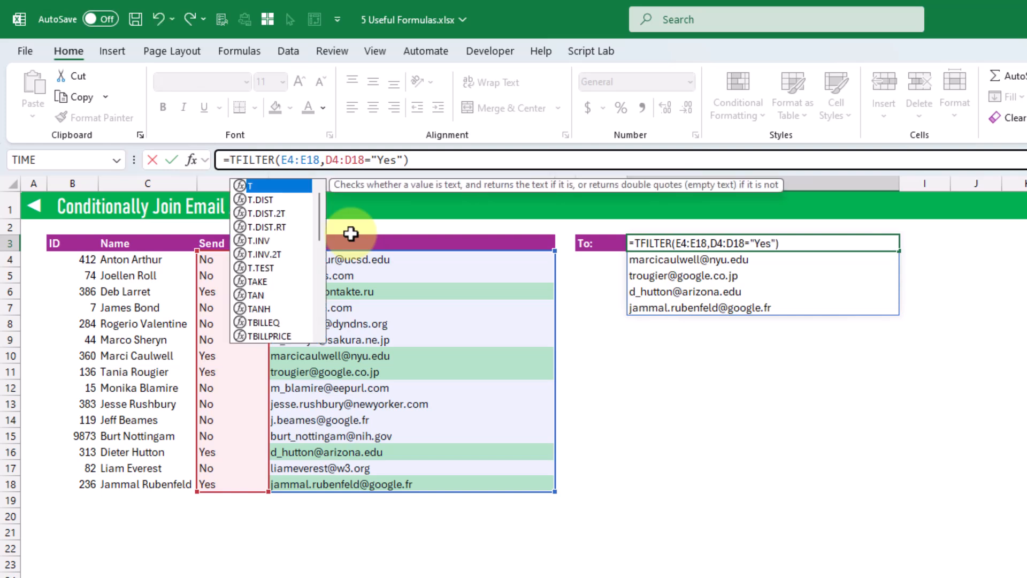
pyautogui.write('X')
pyautogui.press('Down')
pyautogui.press('Down')
pyautogui.press('Down')
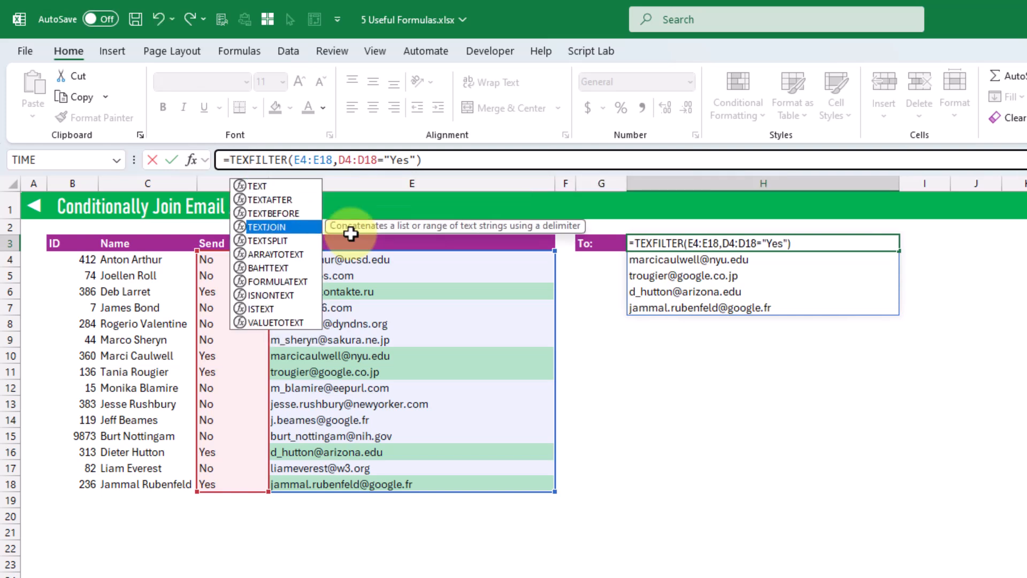
pyautogui.press('Tab')
pyautogui.write('"')
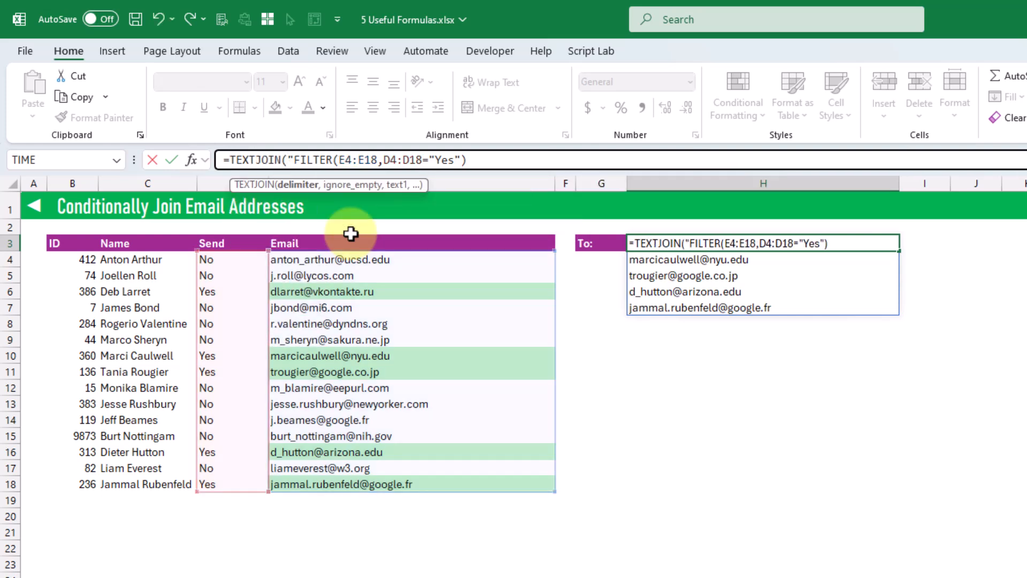
pyautogui.write(', ')
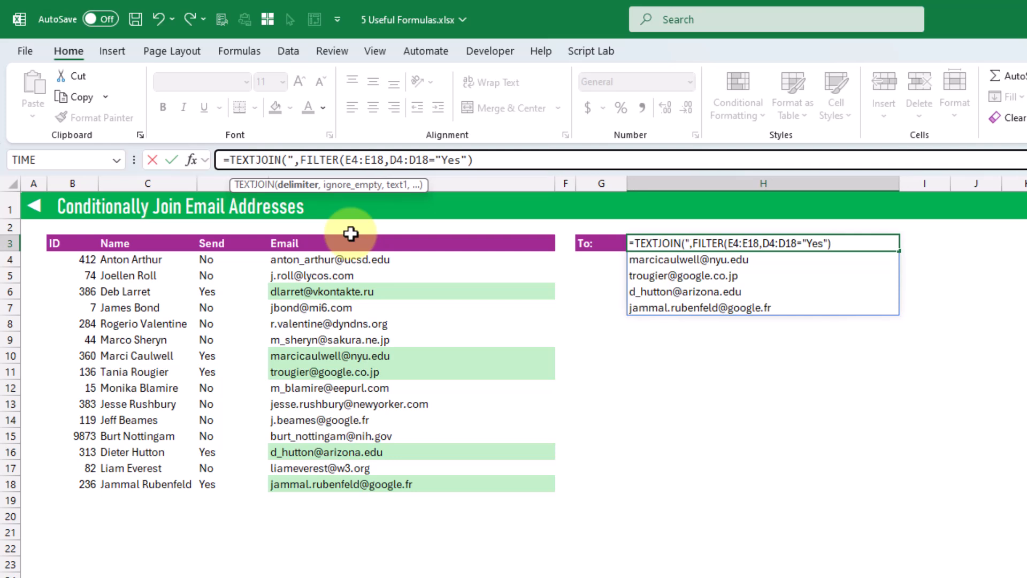
pyautogui.write('",')
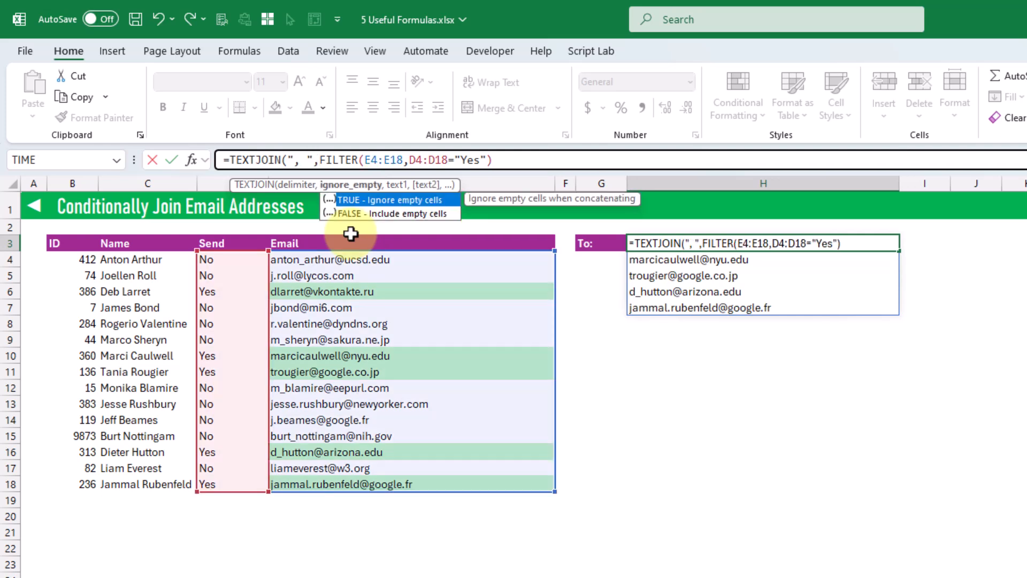
pyautogui.press('Tab')
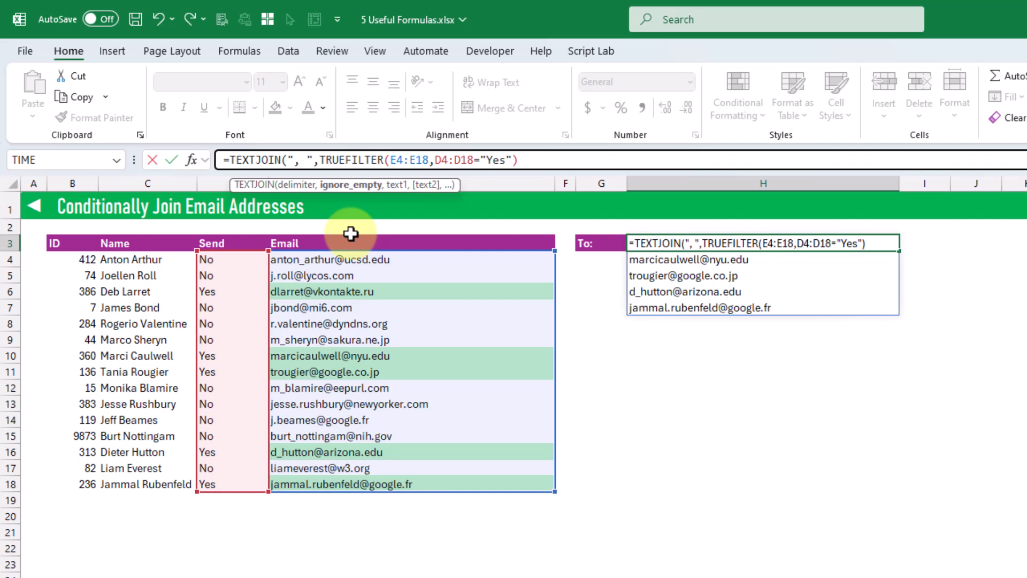
pyautogui.write(',')
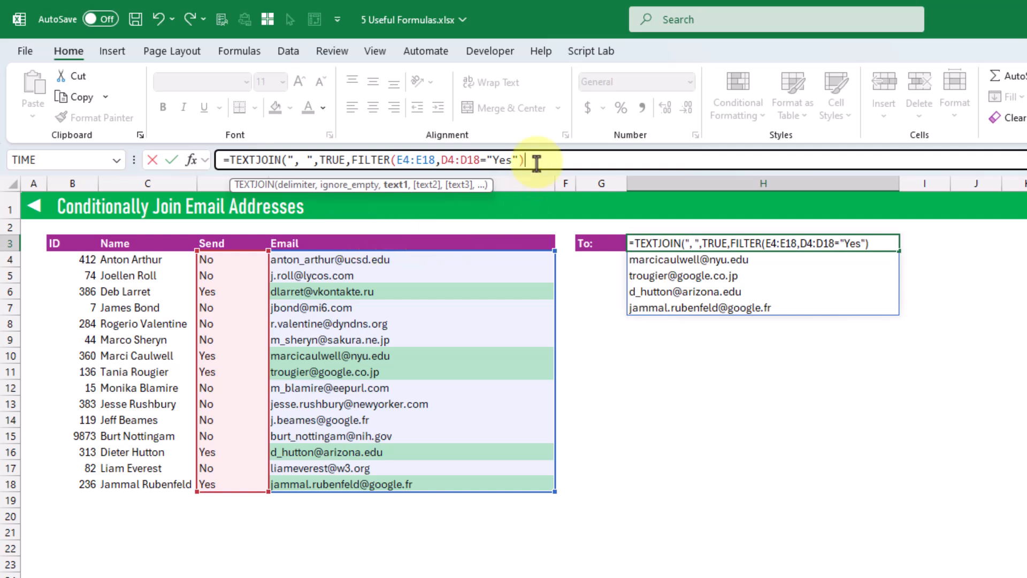
pyautogui.press('Return')
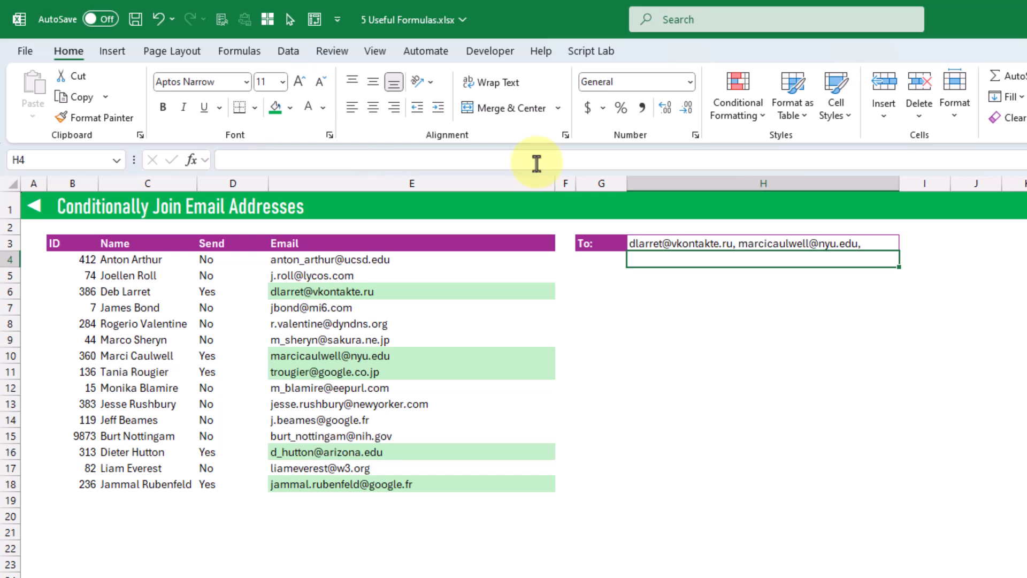
# Turn Wrap Text off and on again for the joined email list in H3
pyautogui.press('Up')
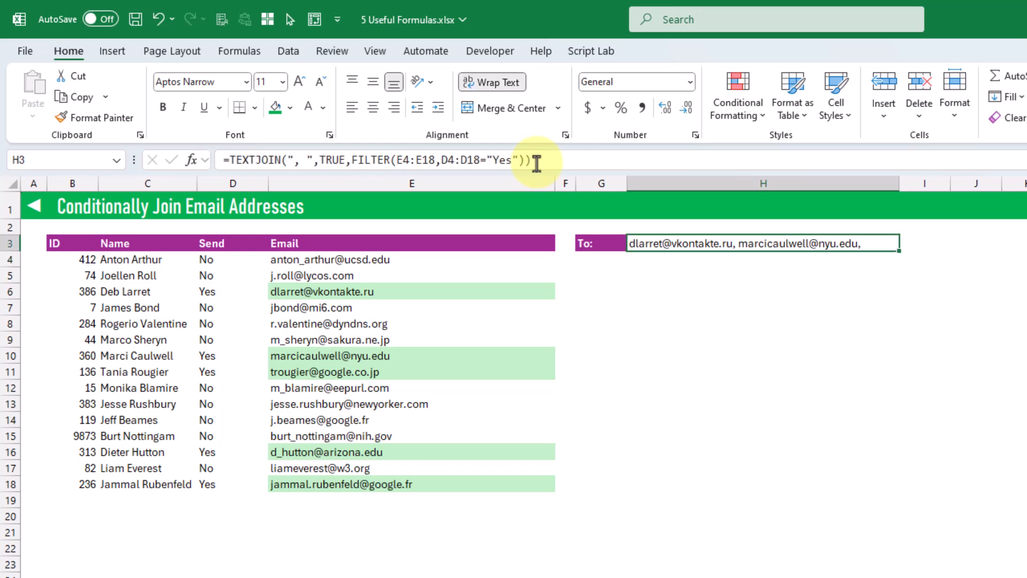
pyautogui.click(505, 85)
pyautogui.click(505, 85)
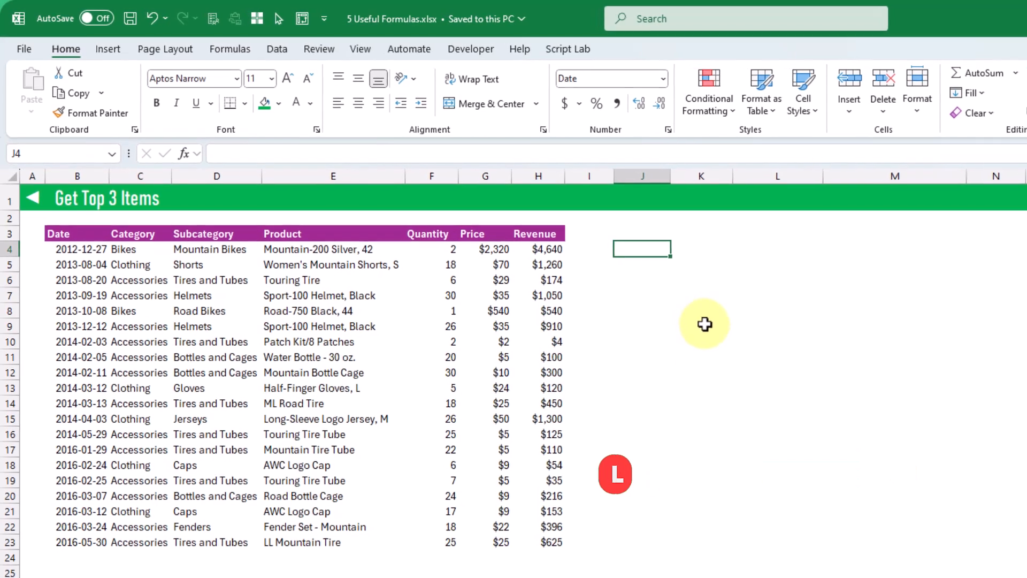
# On the Get Top 3 Items sheet, enter =SORT(B4:H23,7,-1) in J4 to sort the data by Revenue in descending order
pyautogui.write('=')
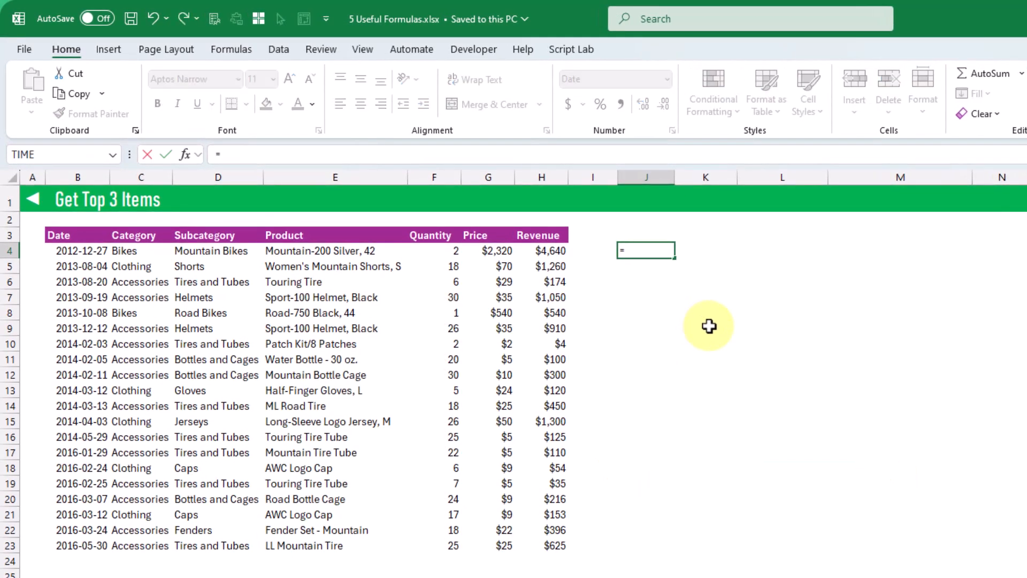
pyautogui.write('sort')
pyautogui.press('Tab')
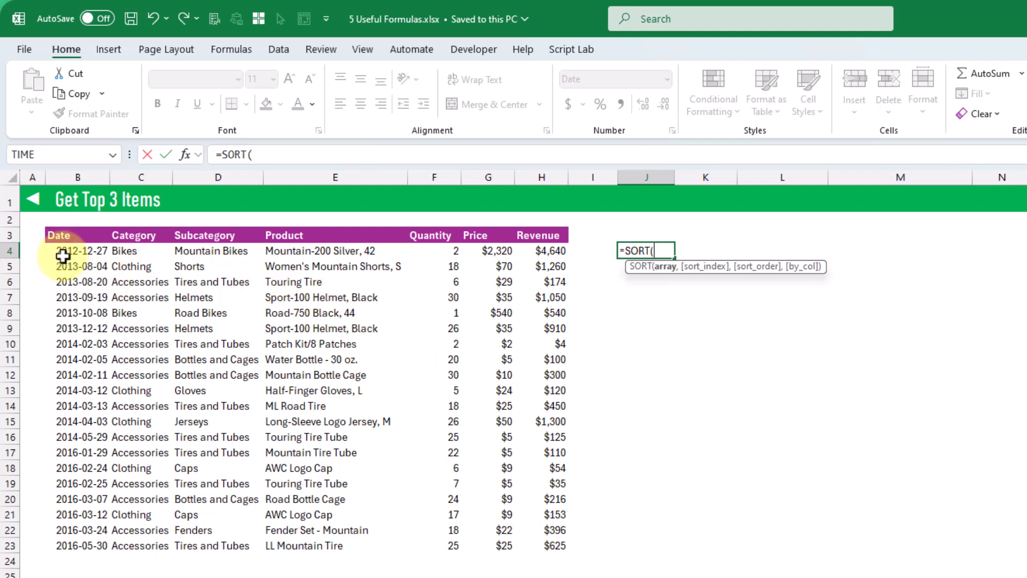
pyautogui.moveTo(57, 251); pyautogui.dragTo(559, 532)
pyautogui.write(',')
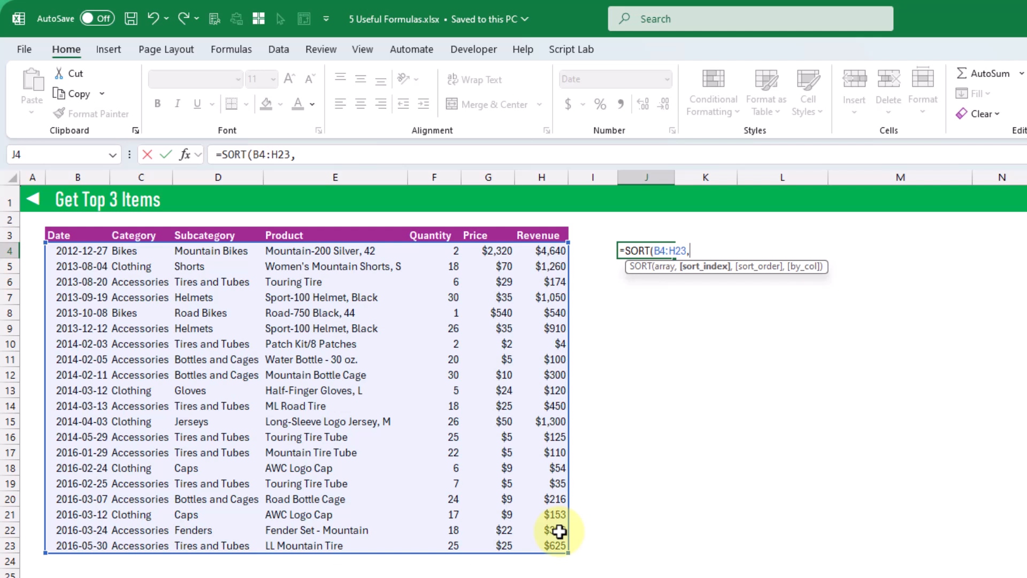
pyautogui.write('7,')
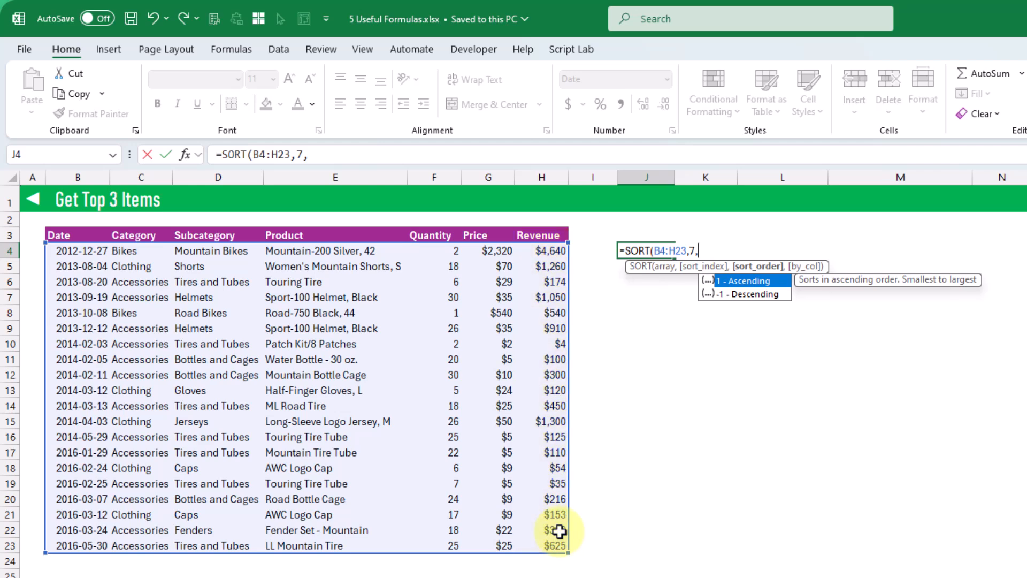
pyautogui.press('Down')
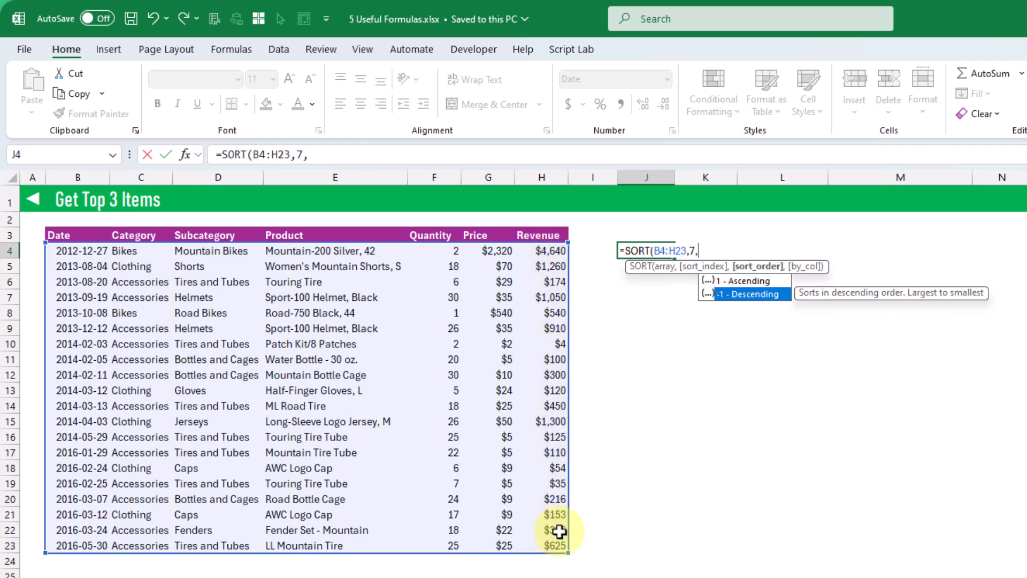
pyautogui.press('Tab')
pyautogui.write(')')
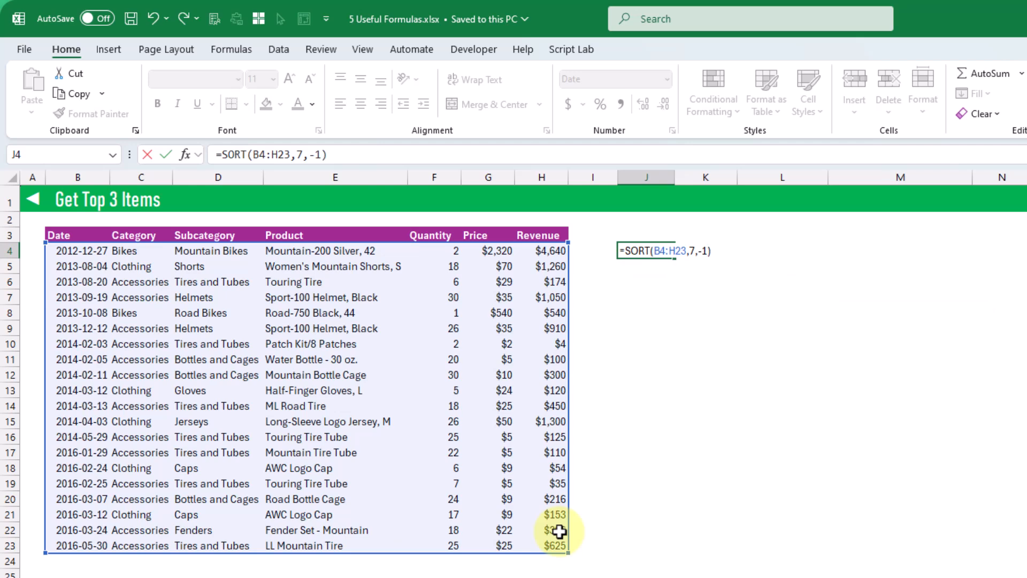
pyautogui.press('Return')
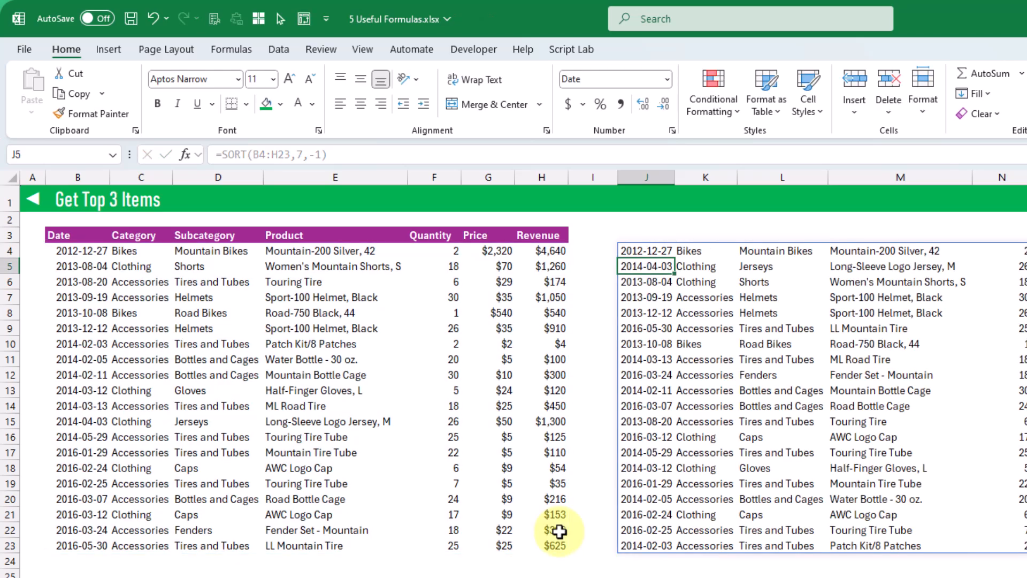
# Wrap the SORT formula in J4 in TAKE with rows set to 3
pyautogui.press('Up')
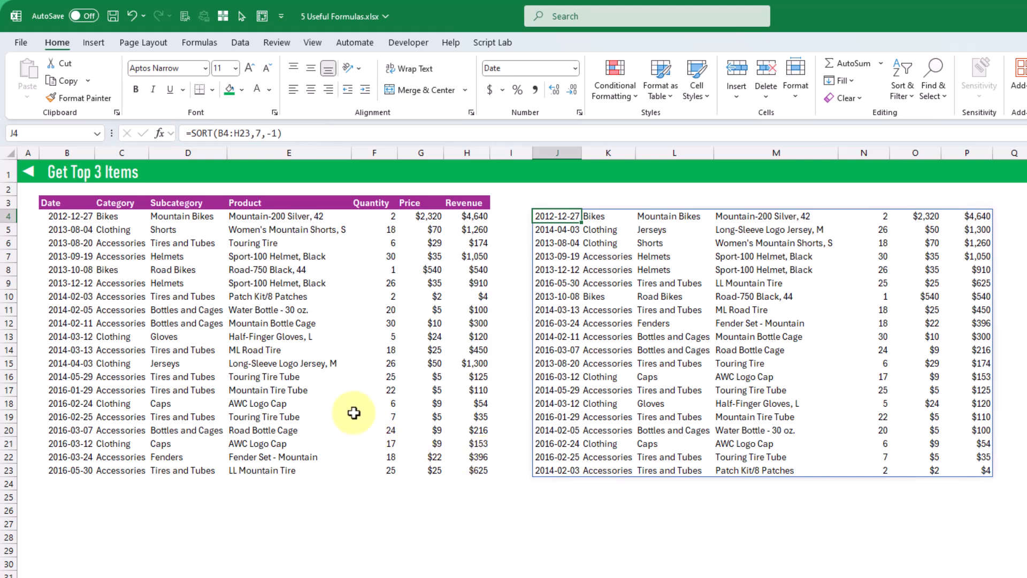
pyautogui.click(187, 133)
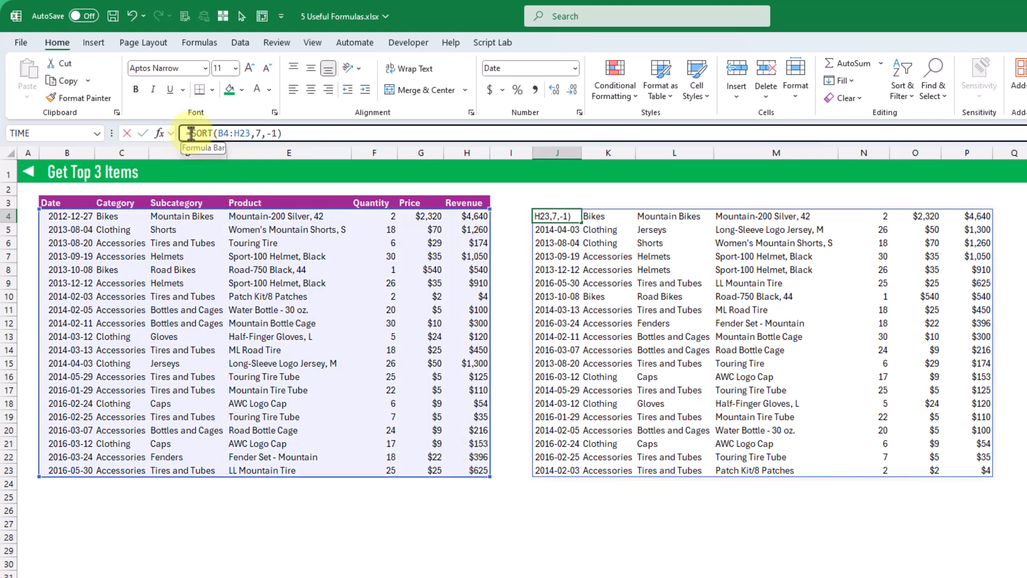
pyautogui.write('TAKE(')
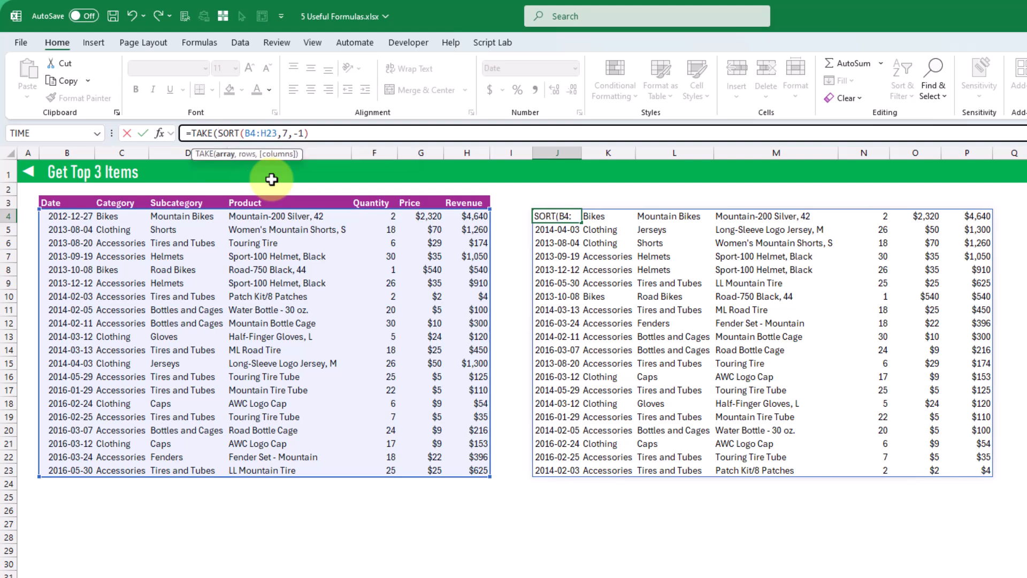
pyautogui.click(344, 131)
pyautogui.write(',3')
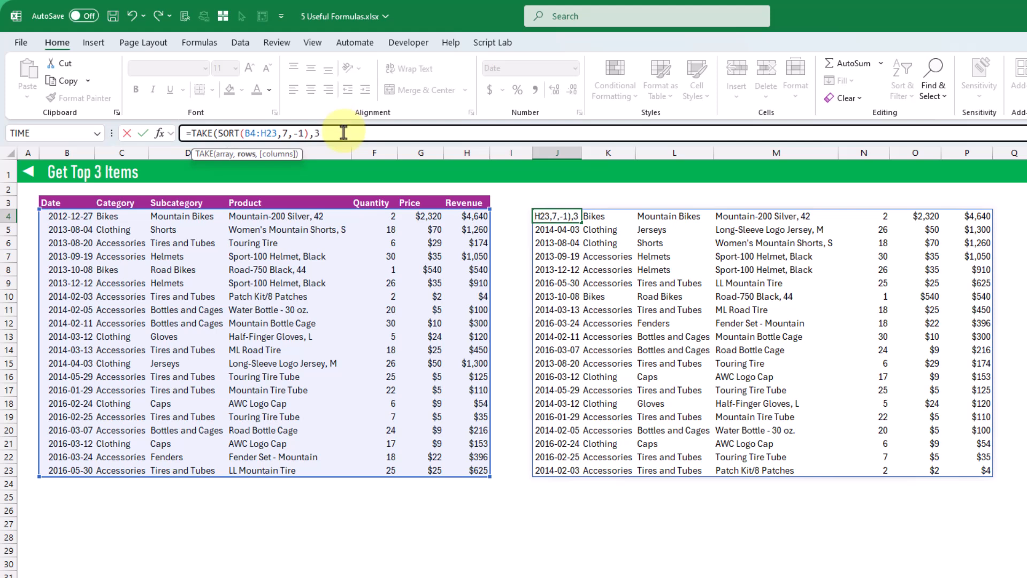
pyautogui.write(')')
pyautogui.press('Return')
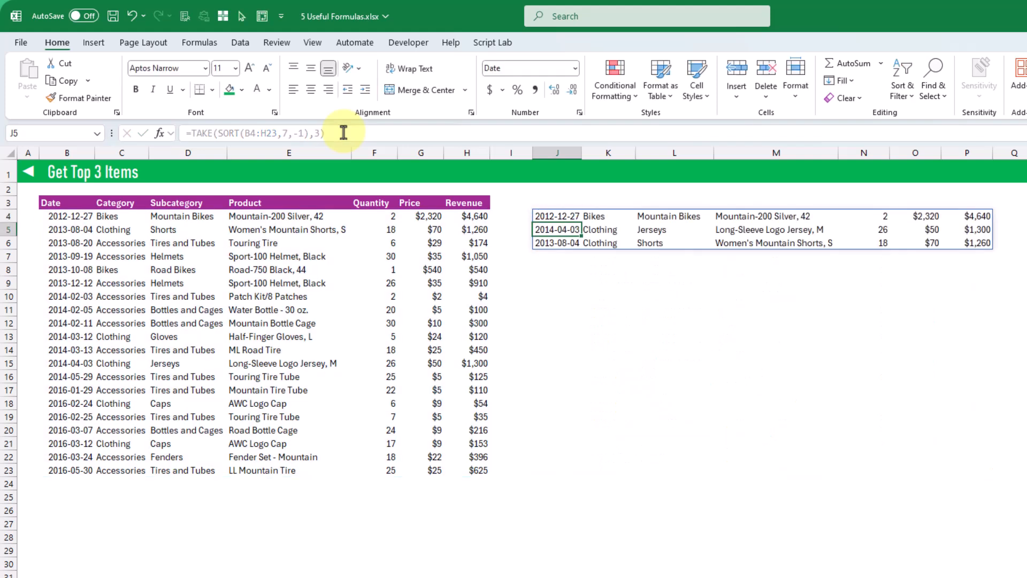
# Change the rows argument of the TAKE formula in J4 to 5
pyautogui.press('Up')
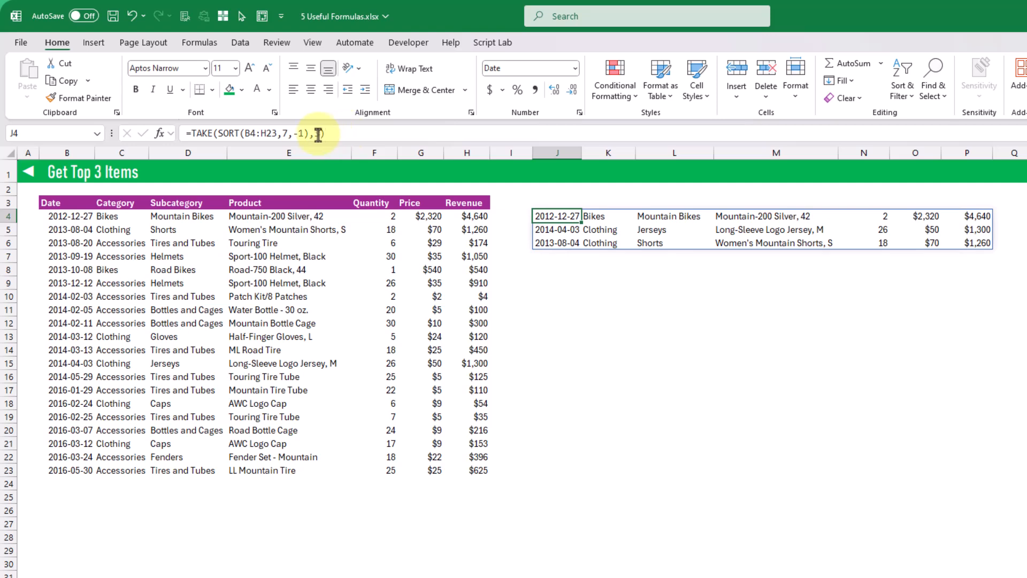
pyautogui.doubleClick(318, 133)
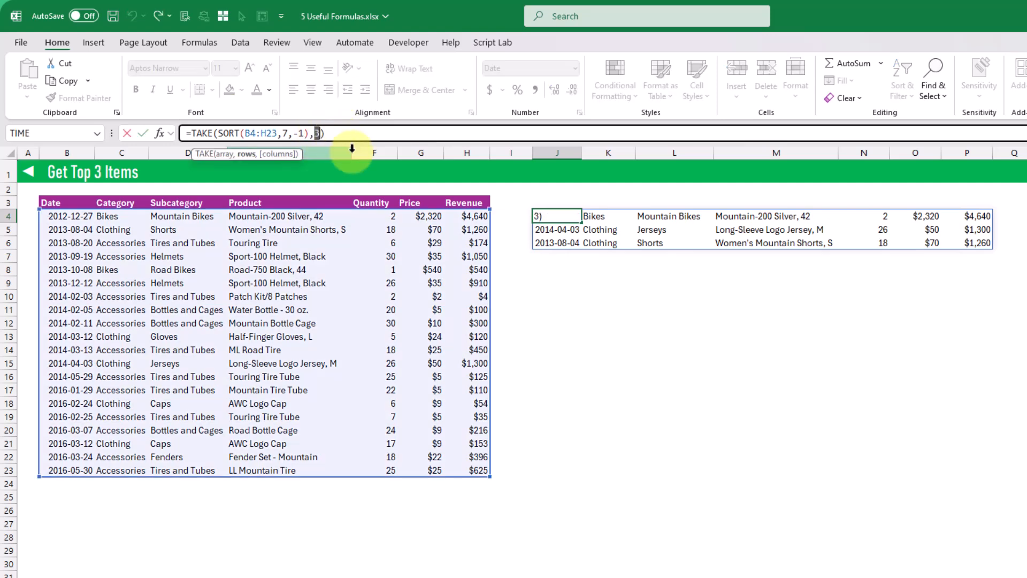
pyautogui.write('5')
pyautogui.press('Return')
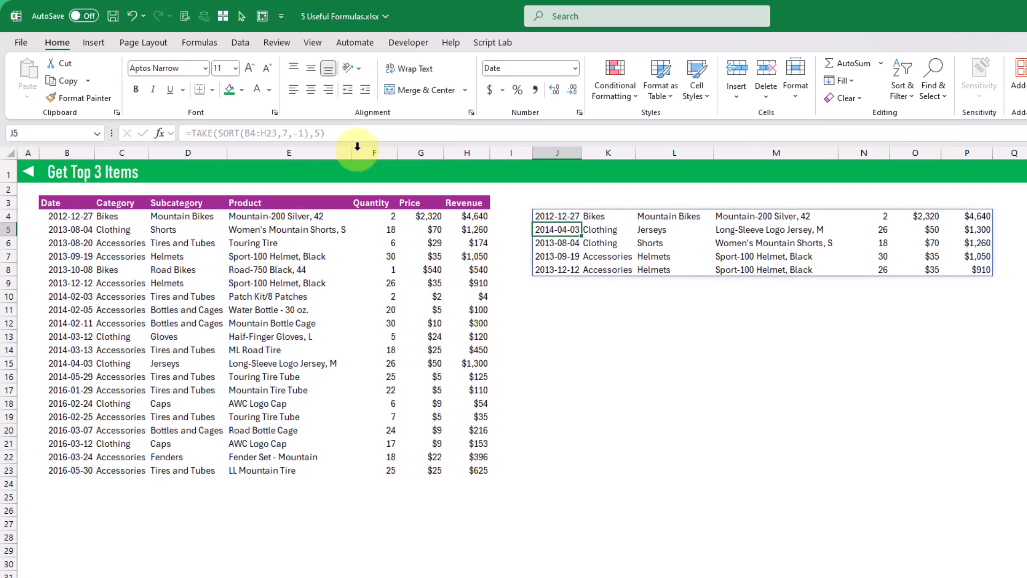
# Set the TAKE formula's rows argument in J4 to 10 to return the top ten items
pyautogui.press('Up')
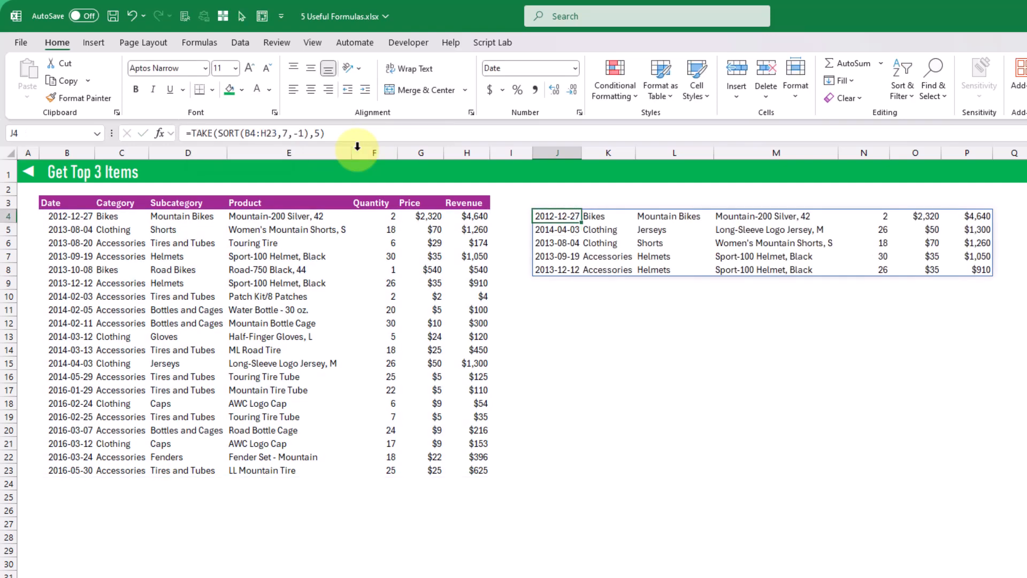
pyautogui.doubleClick(319, 133)
pyautogui.write('10')
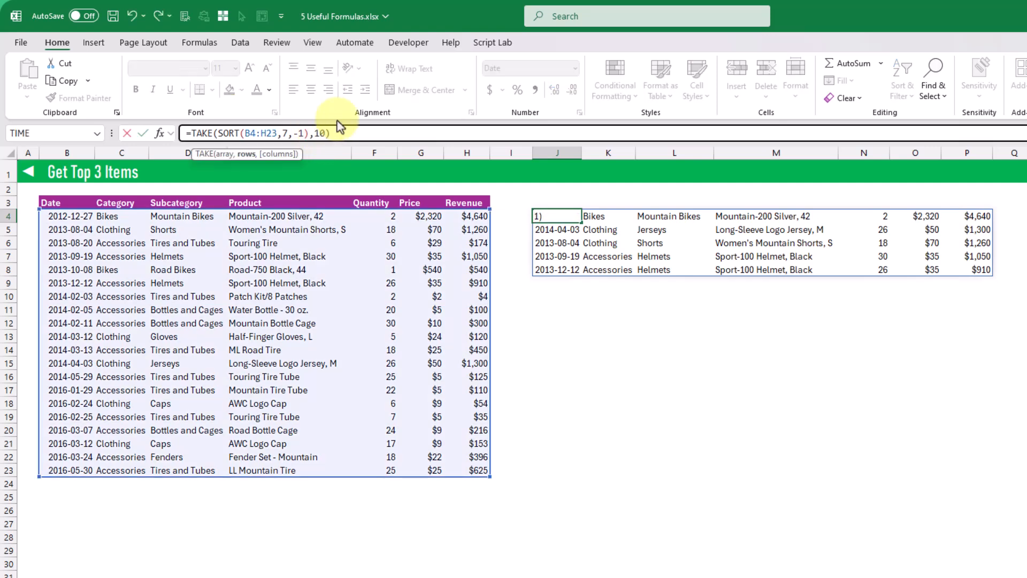
pyautogui.press('Return')
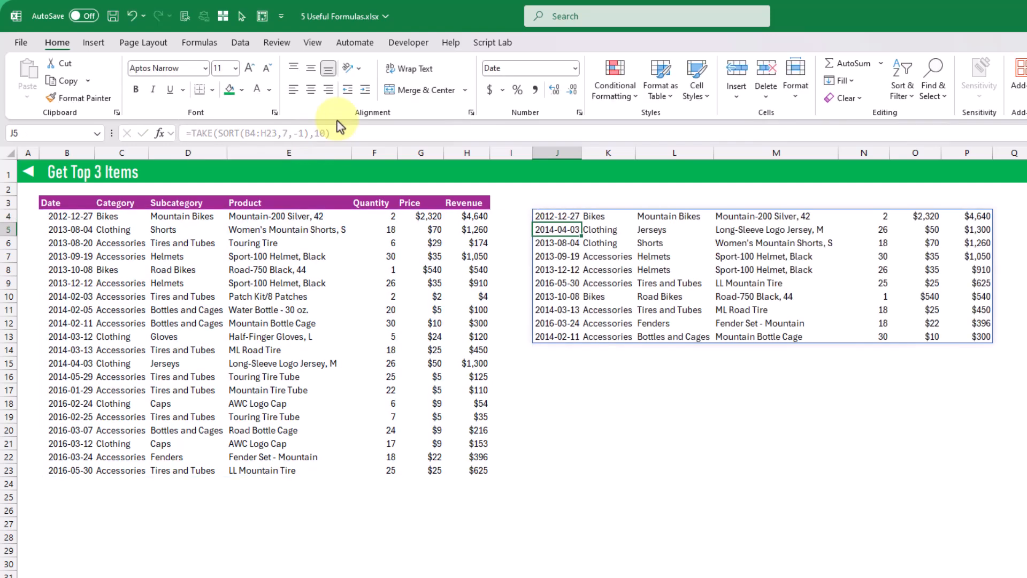
pyautogui.press('Up')
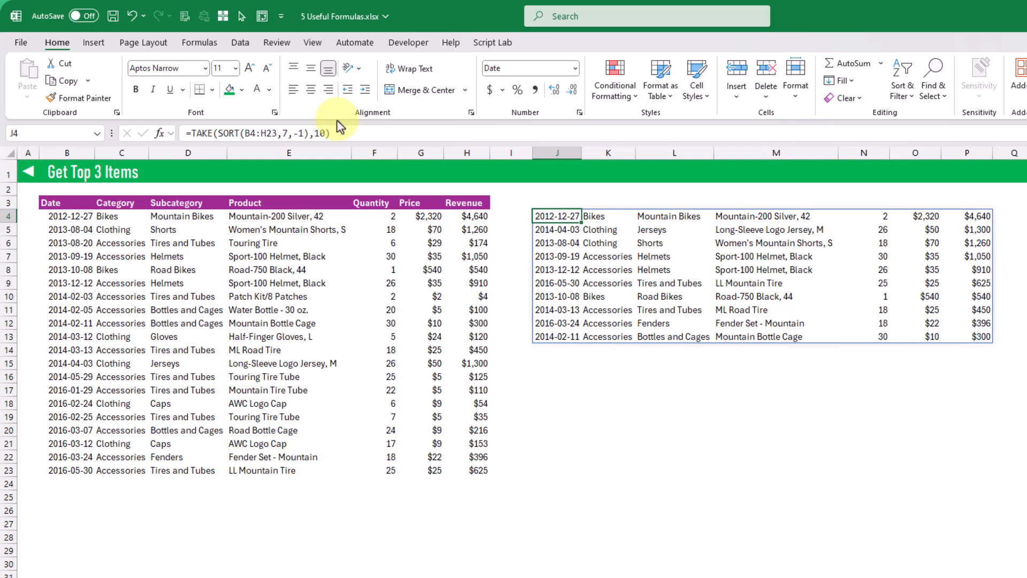